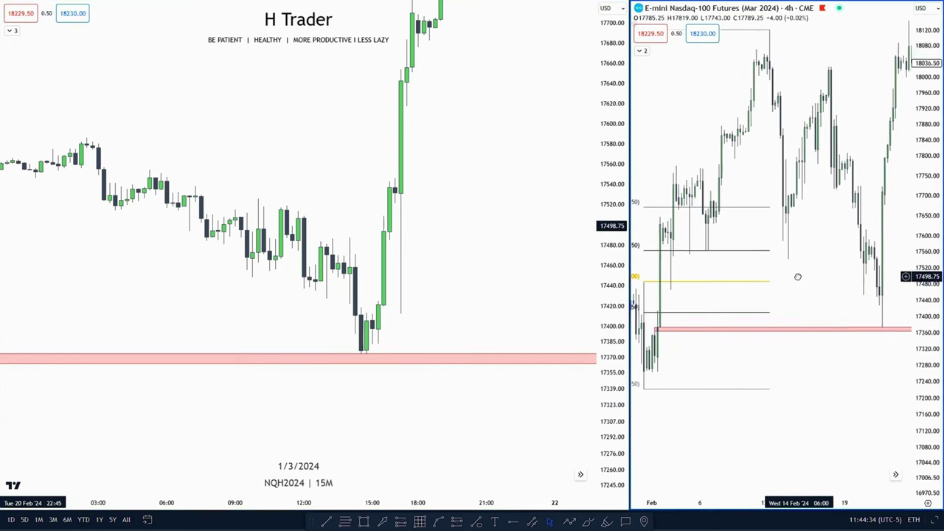
Step: Examine the 4-hour Nasdaq chart around the Fibonacci retracement levels and the red zone below the 0.79 level
{"action": "left_click_drag", "start_coordinate": [797, 276], "coordinate": [733, 341]}
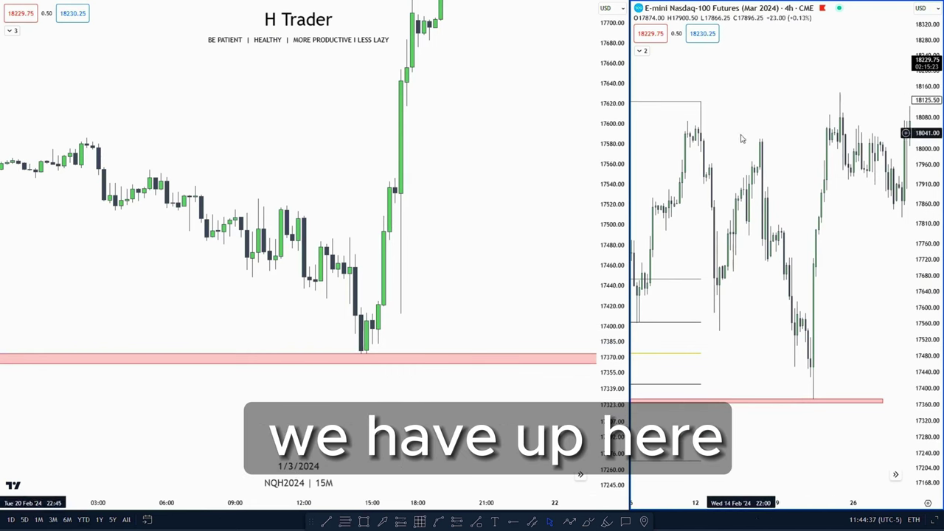
{"action": "left_click_drag", "start_coordinate": [486, 278], "coordinate": [526, 283]}
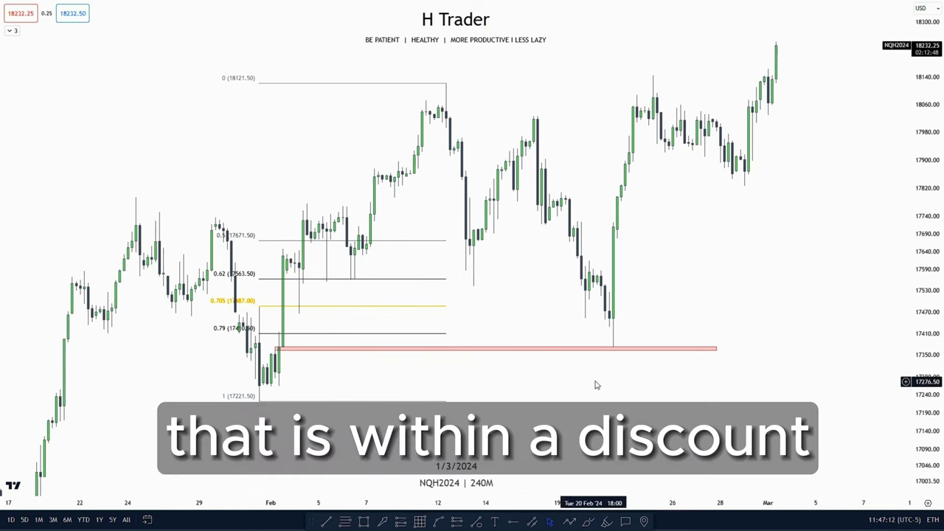
{"action": "left_click", "coordinate": [620, 349]}
{"action": "left_click_drag", "start_coordinate": [522, 320], "coordinate": [495, 335]}
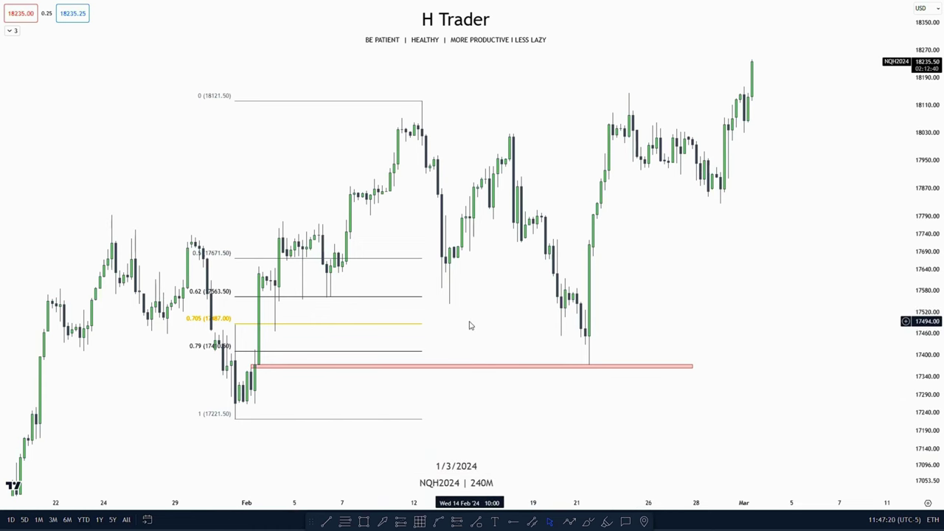
{"action": "left_click_drag", "start_coordinate": [469, 325], "coordinate": [501, 313]}
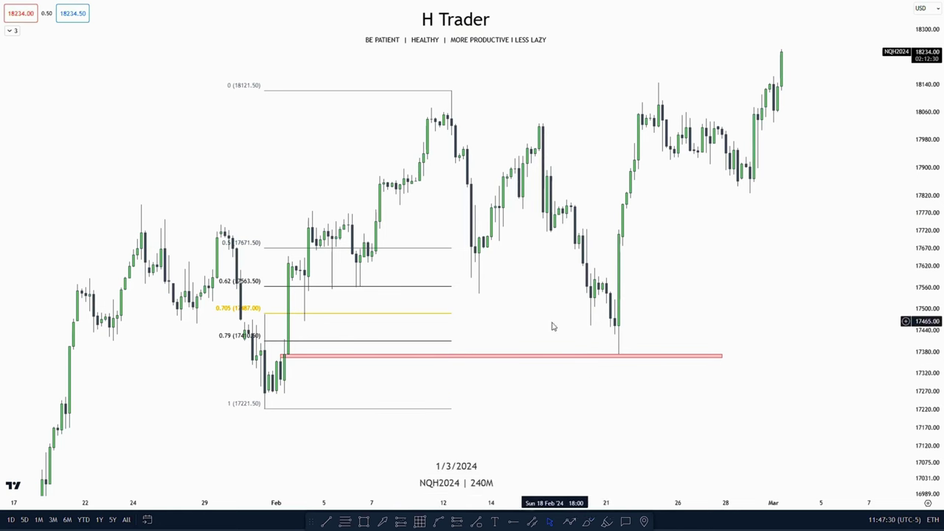
{"action": "left_click_drag", "start_coordinate": [502, 345], "coordinate": [500, 359]}
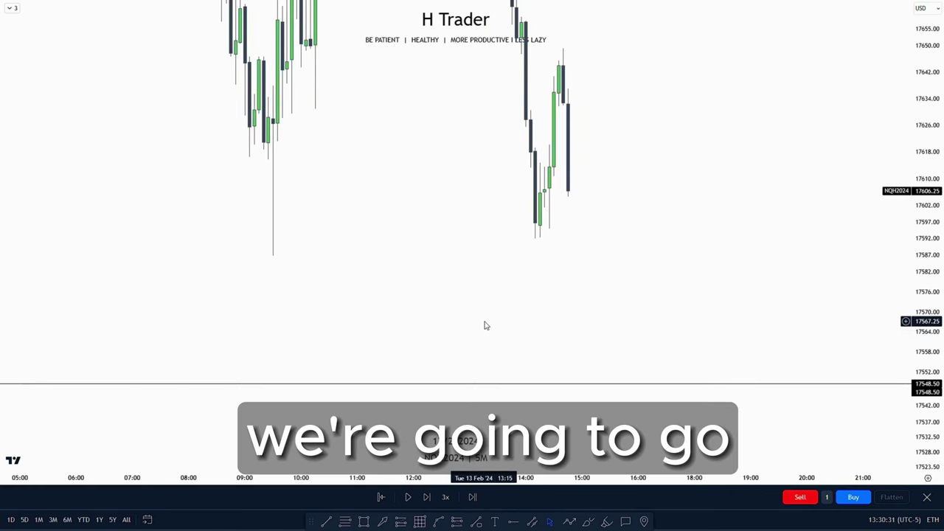
Step: Play the 5-minute replay forward until price trades through the horizontal line at 17548.50 and turns up
{"action": "scroll", "coordinate": [486, 323], "scroll_direction": "down", "scroll_amount": 6}
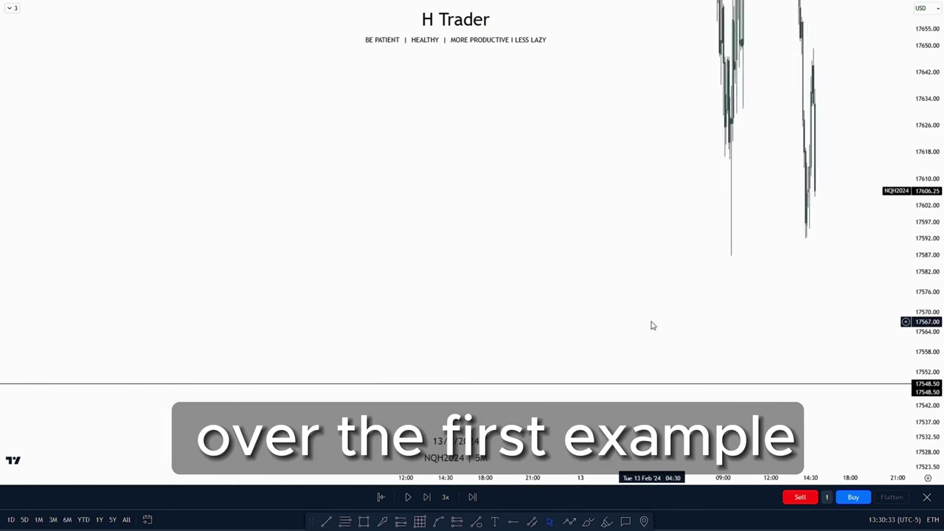
{"action": "scroll", "coordinate": [656, 322], "scroll_direction": "down", "scroll_amount": 5}
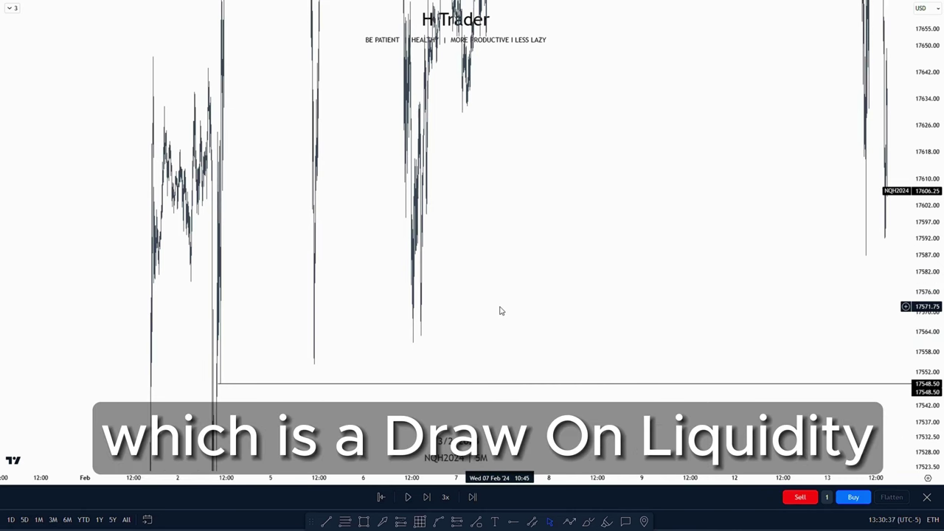
{"action": "scroll", "coordinate": [501, 310], "scroll_direction": "up", "scroll_amount": 10}
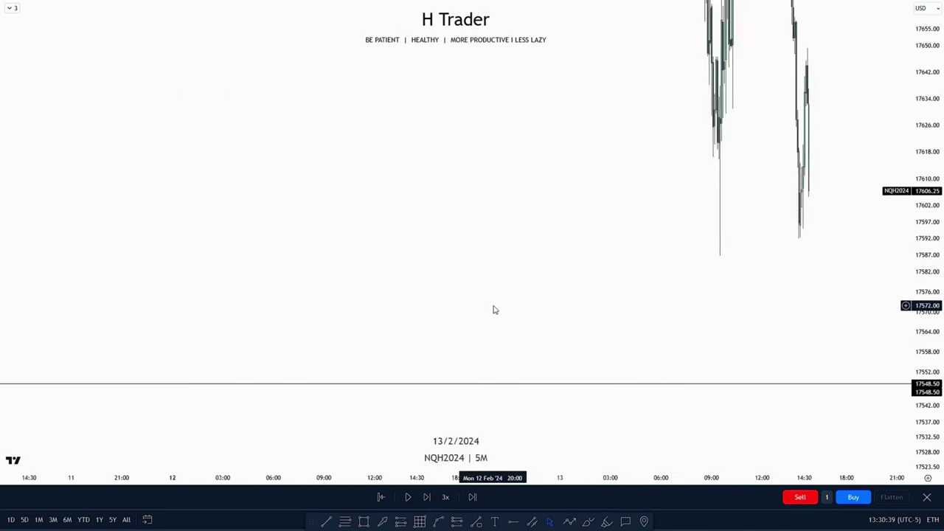
{"action": "scroll", "coordinate": [472, 317], "scroll_direction": "up", "scroll_amount": 4}
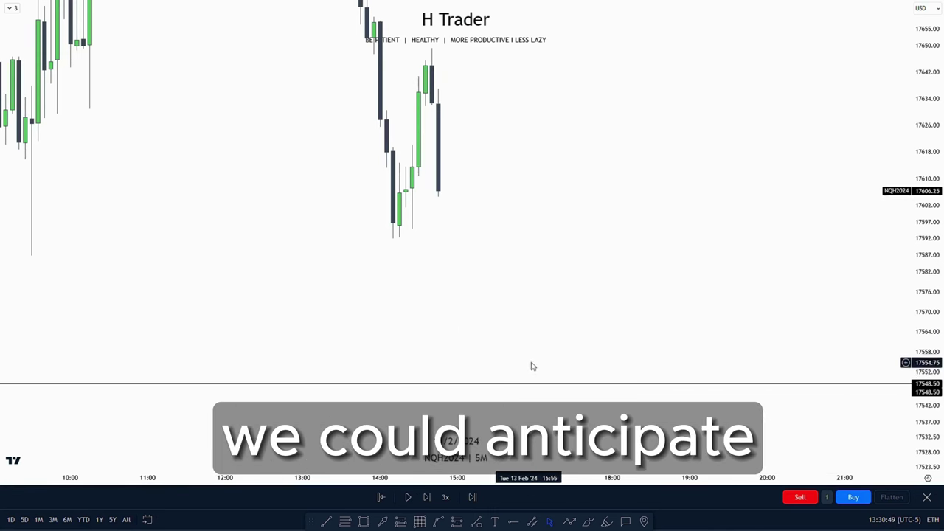
{"action": "scroll", "coordinate": [373, 388], "scroll_direction": "down", "scroll_amount": 2}
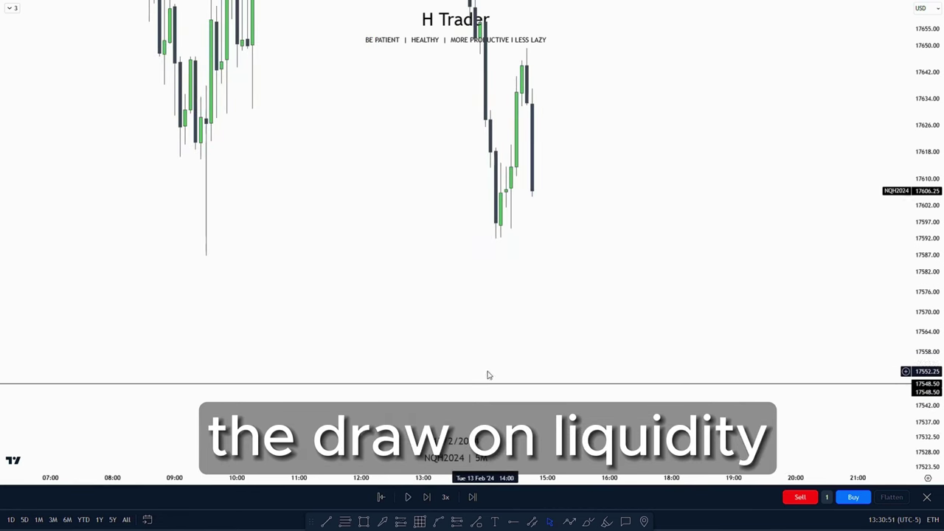
{"action": "scroll", "coordinate": [488, 374], "scroll_direction": "up", "scroll_amount": 6}
{"action": "left_click_drag", "start_coordinate": [430, 354], "coordinate": [501, 352]}
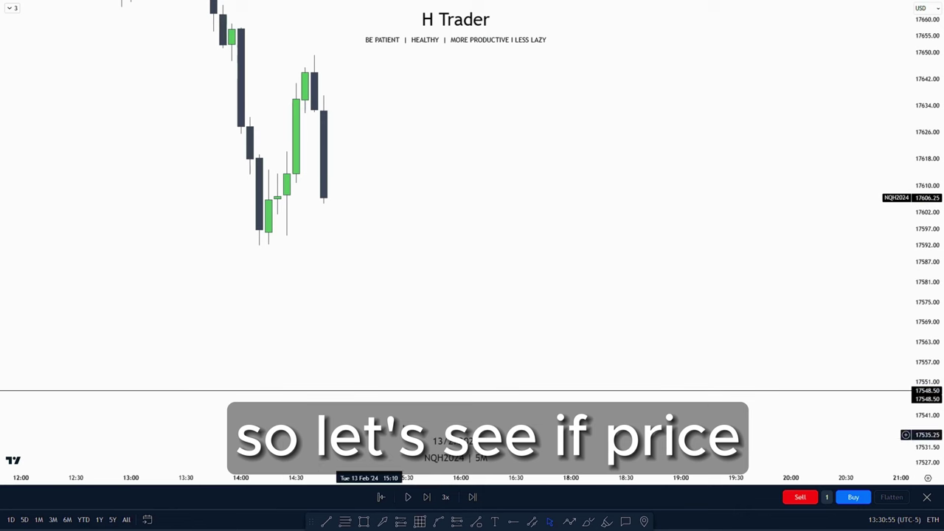
{"action": "left_click", "coordinate": [408, 498]}
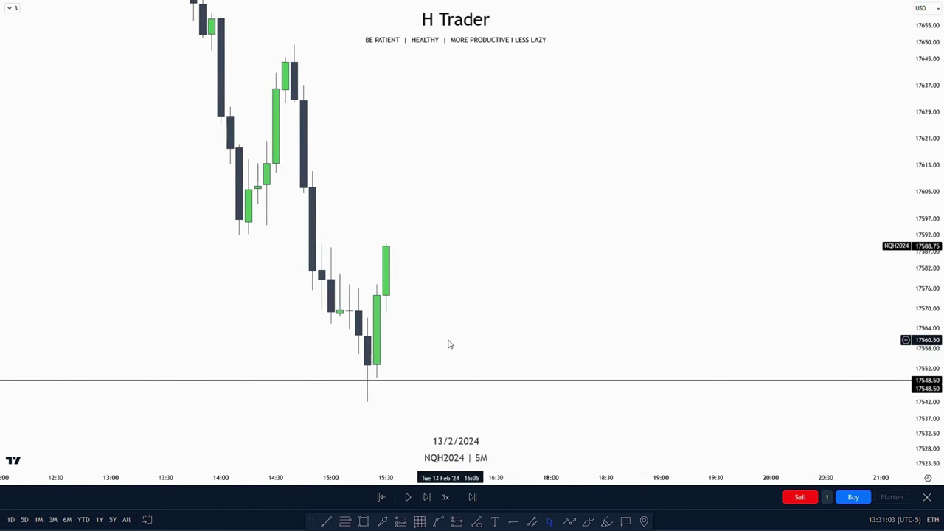
Step: Draw a horizontal trend line at 17569.25 from the 15:10 candle to just past the latest candle
{"action": "left_click_drag", "start_coordinate": [438, 336], "coordinate": [429, 337]}
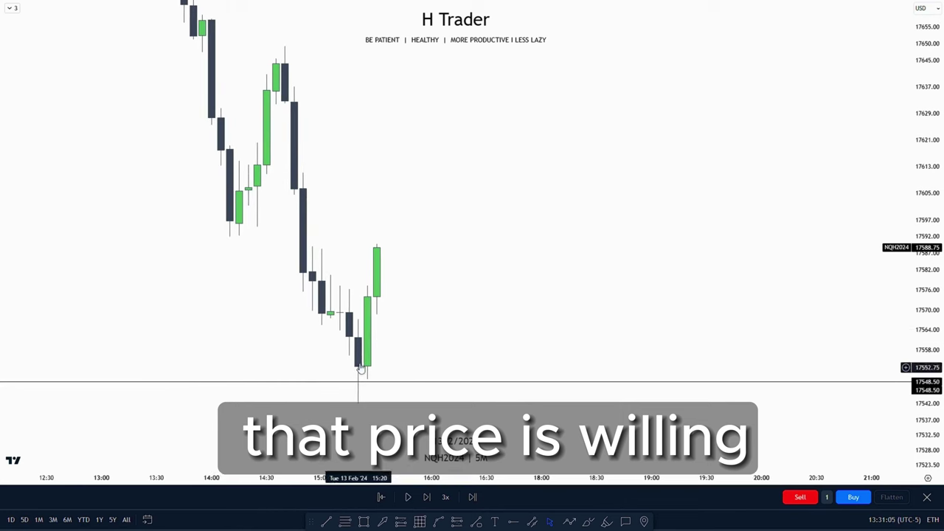
{"action": "left_click", "coordinate": [328, 521]}
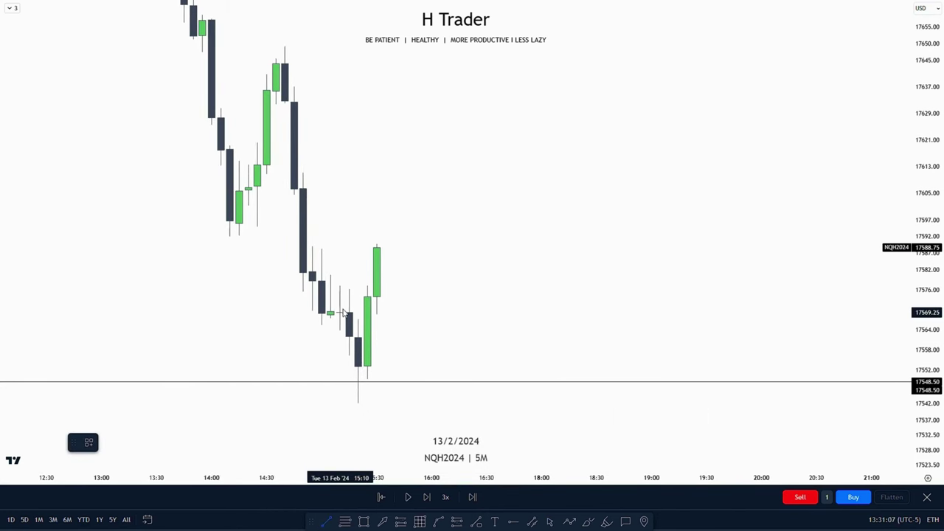
{"action": "left_click", "coordinate": [340, 313]}
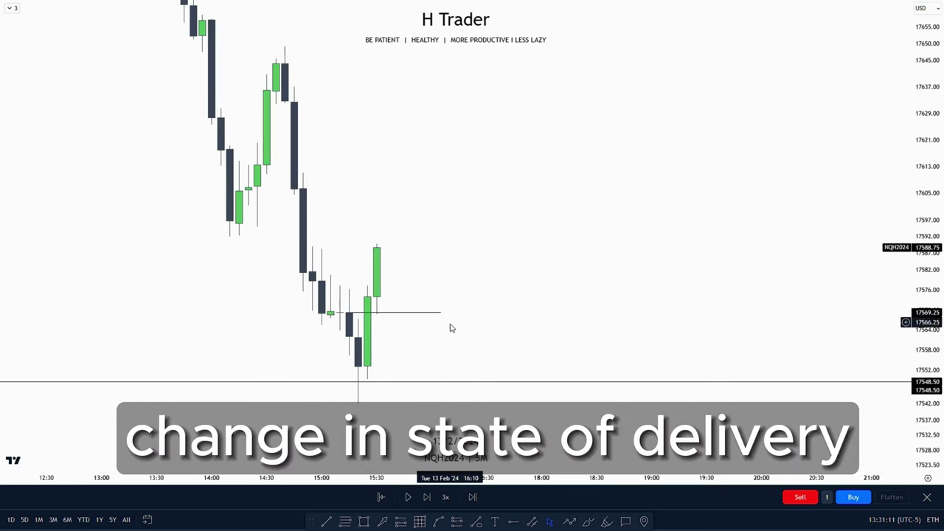
{"action": "left_click_drag", "start_coordinate": [395, 344], "coordinate": [408, 320]}
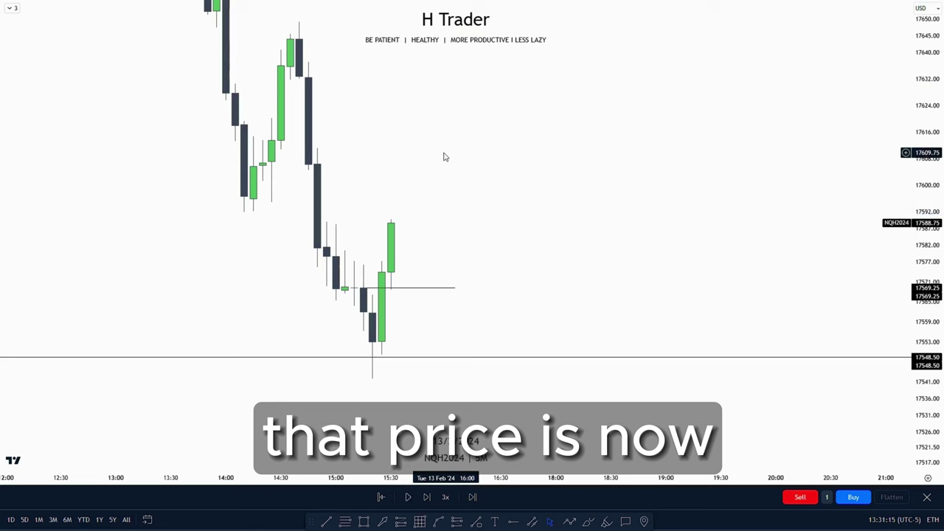
Step: Place a long position with its entry at 17569.25 and its stop at the swing low, 17542.00
{"action": "left_click_drag", "start_coordinate": [435, 163], "coordinate": [426, 266]}
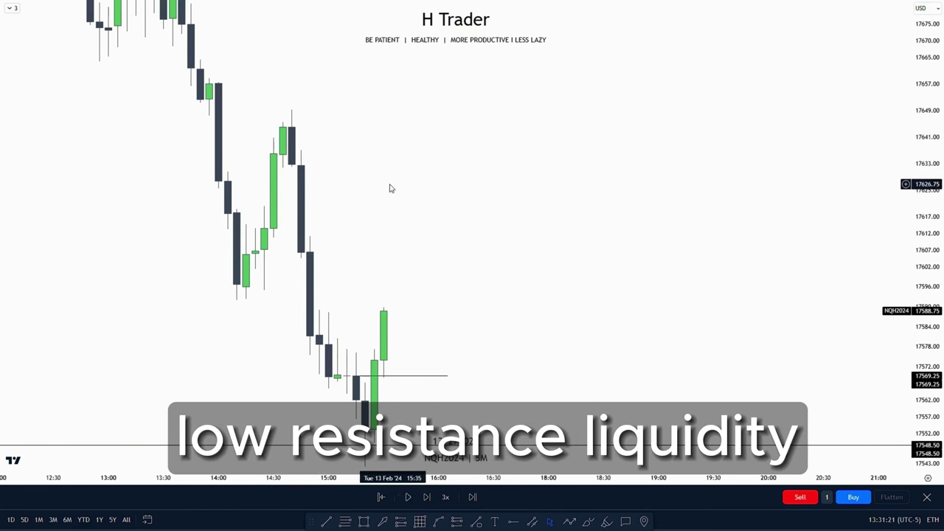
{"action": "left_click_drag", "start_coordinate": [433, 265], "coordinate": [421, 196]}
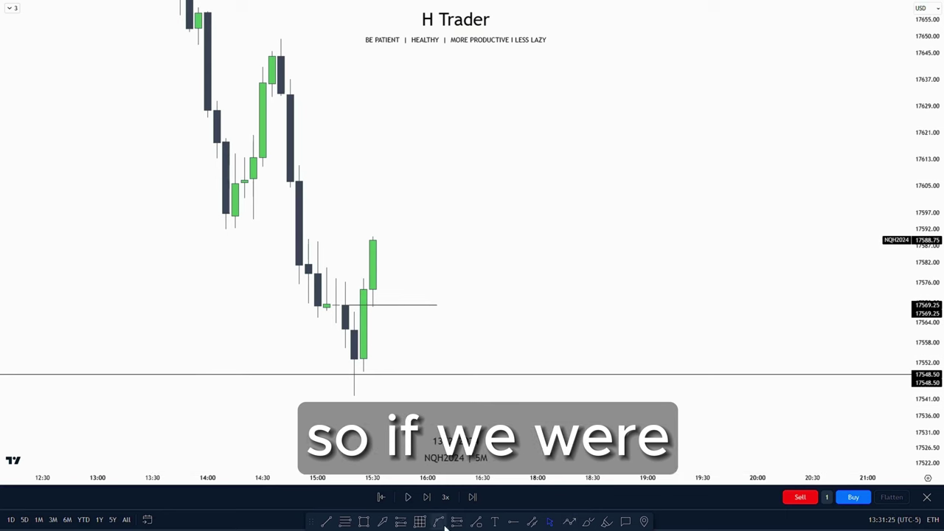
{"action": "left_click", "coordinate": [400, 521]}
{"action": "left_click", "coordinate": [347, 306]}
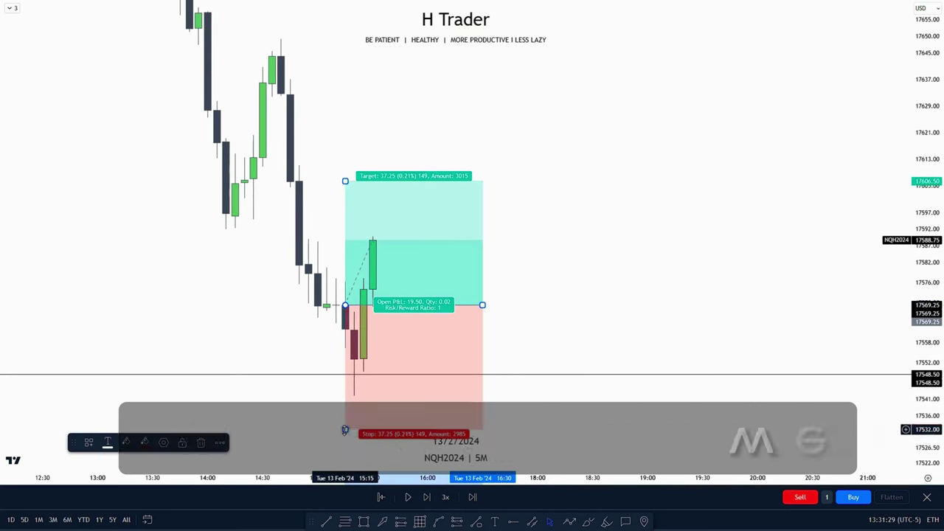
{"action": "left_click_drag", "start_coordinate": [345, 430], "coordinate": [345, 396]}
{"action": "left_click_drag", "start_coordinate": [548, 311], "coordinate": [558, 260]}
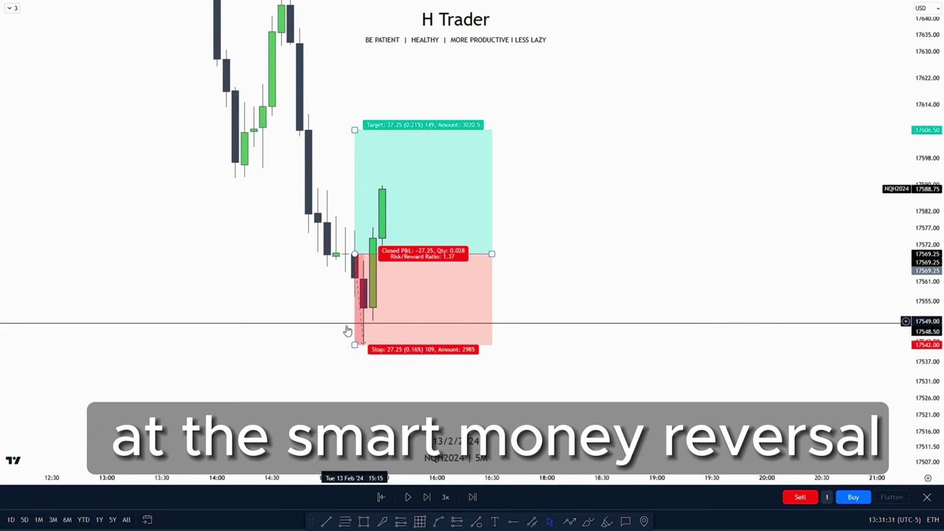
Step: Raise the long position's target to the previous swing high at 17649.25
{"action": "left_click_drag", "start_coordinate": [608, 230], "coordinate": [617, 304]}
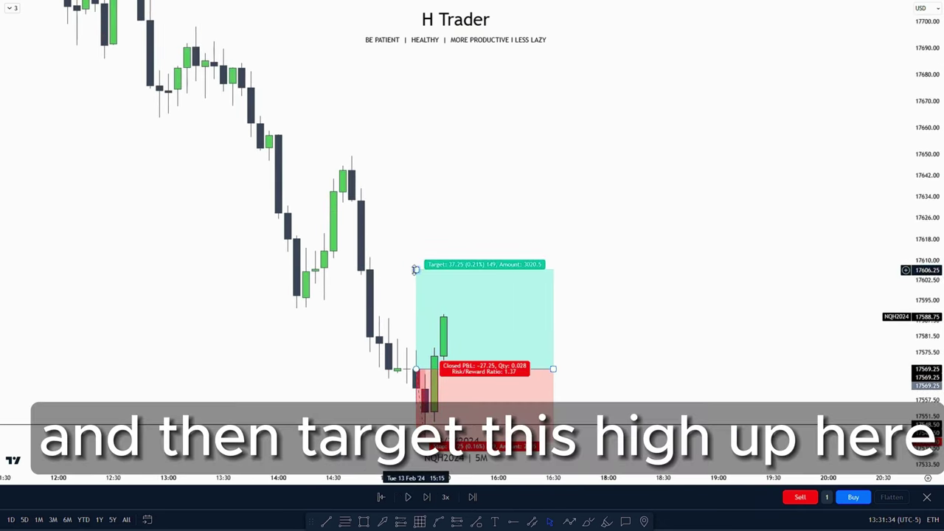
{"action": "left_click_drag", "start_coordinate": [415, 270], "coordinate": [350, 151]}
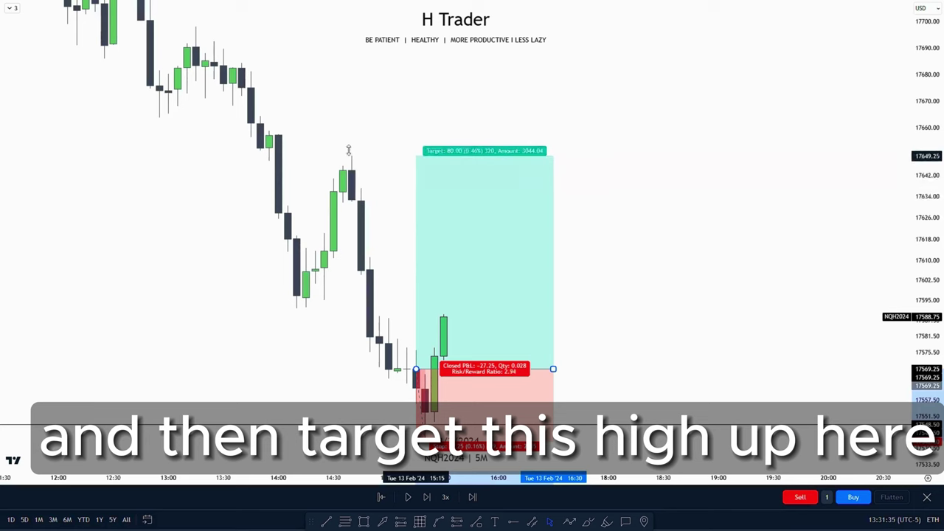
{"action": "left_click_drag", "start_coordinate": [403, 215], "coordinate": [379, 164]}
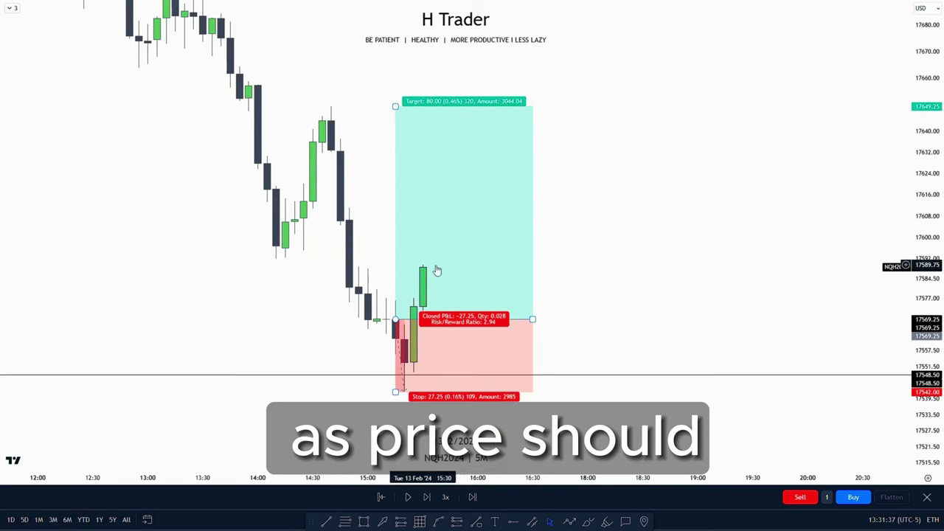
{"action": "left_click_drag", "start_coordinate": [405, 82], "coordinate": [433, 131]}
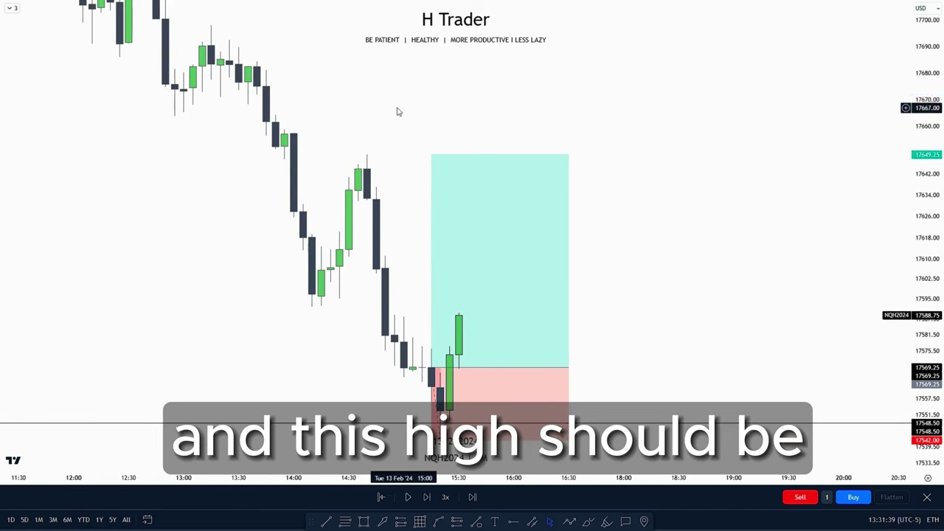
Step: Resume the replay and advance it until price trades above the long position's target
{"action": "left_click_drag", "start_coordinate": [407, 367], "coordinate": [357, 339]}
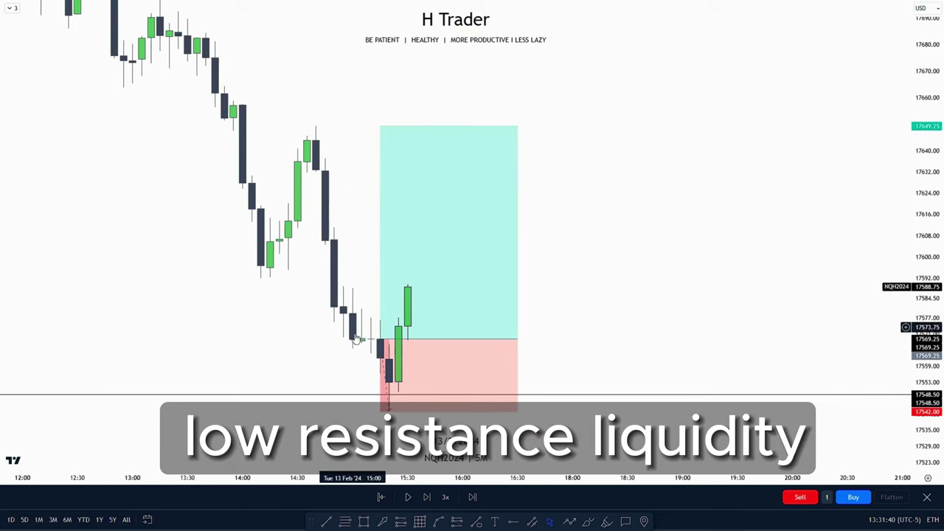
{"action": "left_click", "coordinate": [408, 497]}
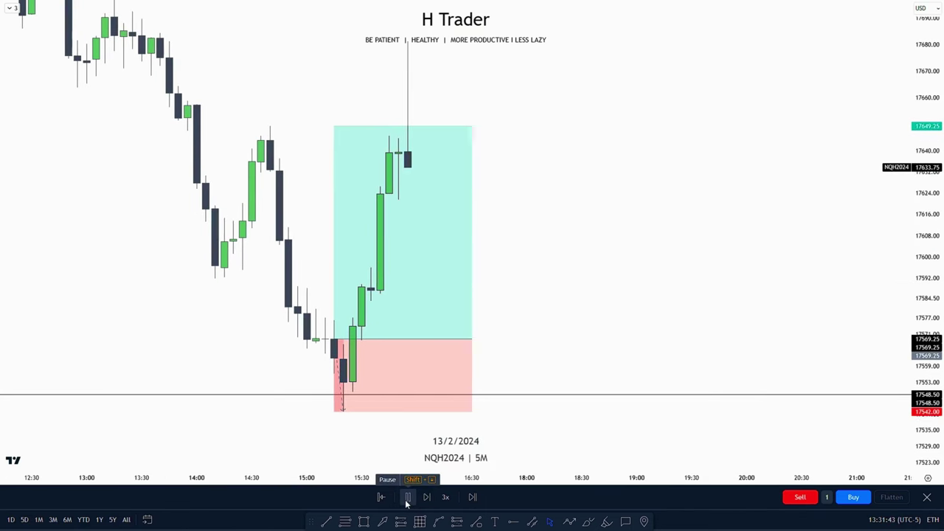
{"action": "left_click", "coordinate": [407, 498]}
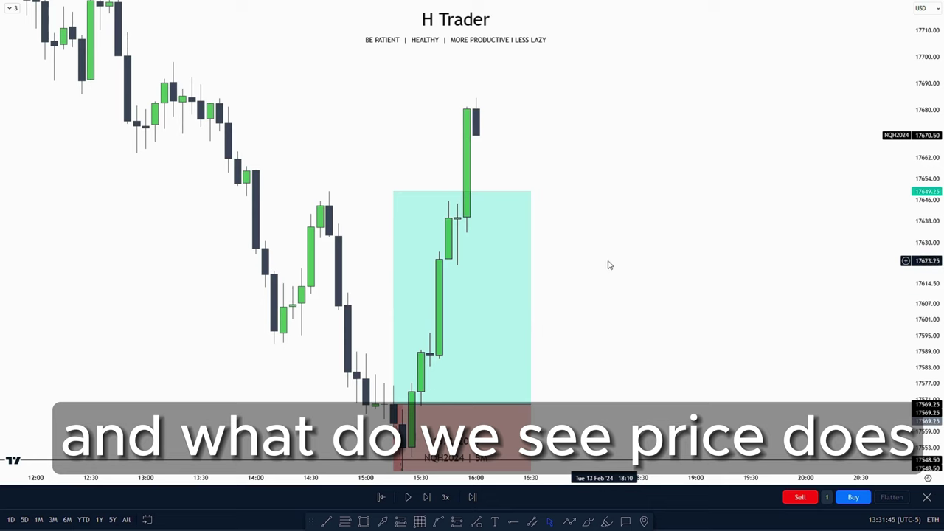
{"action": "key", "text": "shift+Right"}
{"action": "left_click_drag", "start_coordinate": [610, 218], "coordinate": [598, 244]}
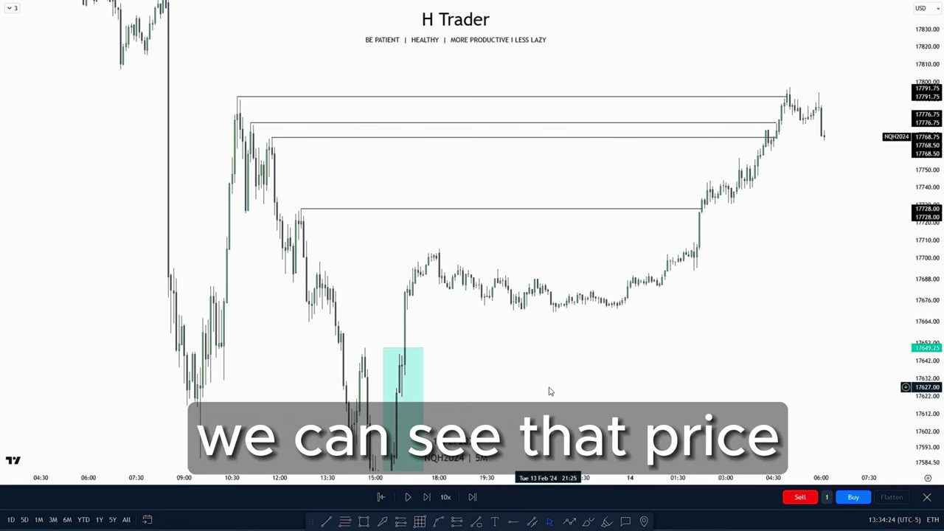
Step: Draw a horizontal trend line at 17698.00 from the 13:15 high to the candles that sweep it
{"action": "left_click_drag", "start_coordinate": [548, 388], "coordinate": [525, 402]}
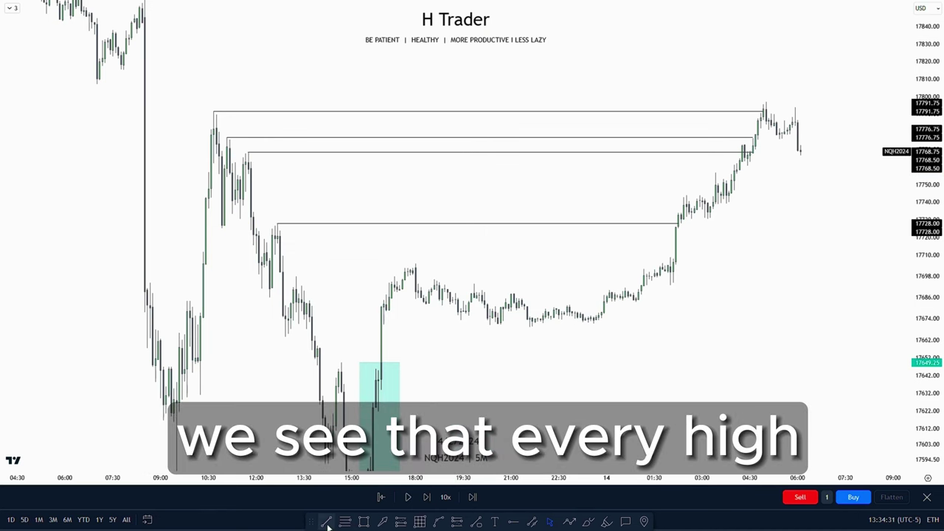
{"action": "left_click", "coordinate": [296, 276]}
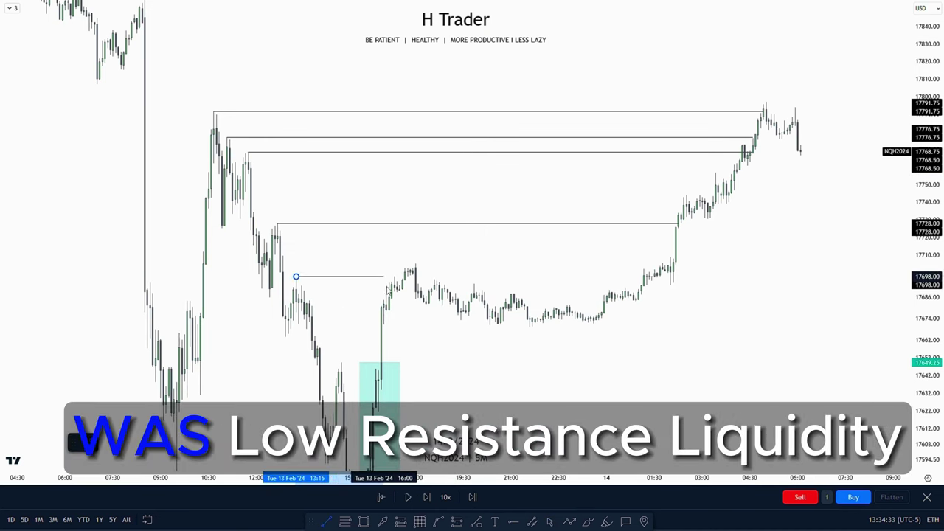
{"action": "left_click", "coordinate": [405, 290]}
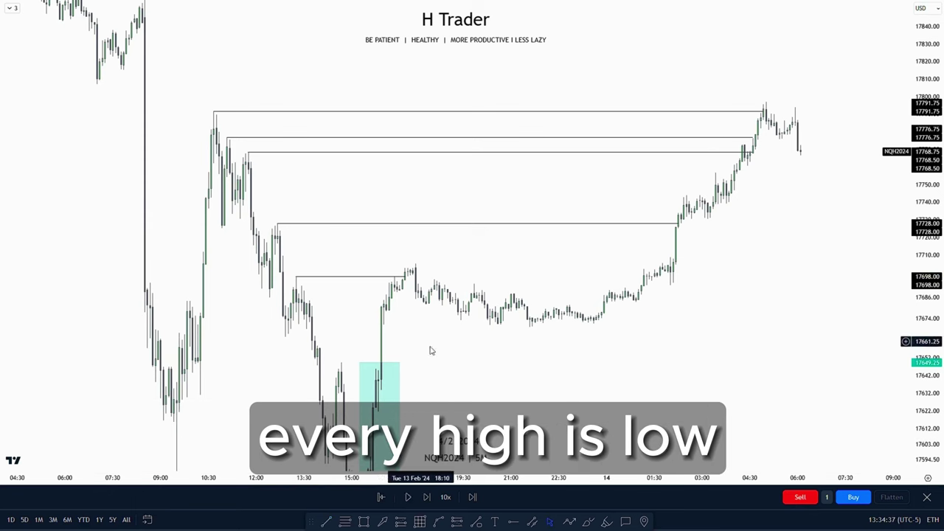
Step: Examine how price sweeps each marked high, from the 17698.00 line up to the 17791.75 line
{"action": "left_click_drag", "start_coordinate": [555, 360], "coordinate": [605, 351]}
{"action": "left_click_drag", "start_coordinate": [921, 325], "coordinate": [922, 210]}
{"action": "left_click_drag", "start_coordinate": [589, 398], "coordinate": [606, 379]}
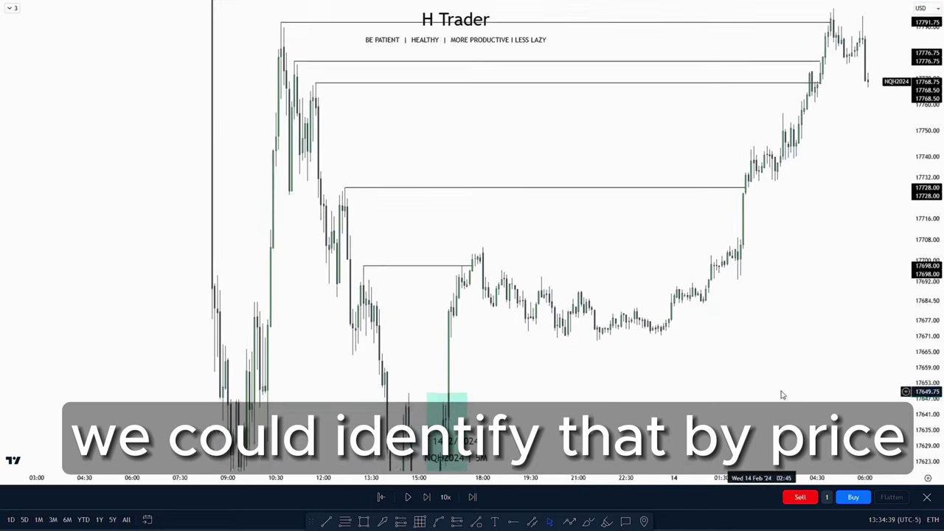
{"action": "left_click_drag", "start_coordinate": [920, 297], "coordinate": [920, 206]}
{"action": "left_click_drag", "start_coordinate": [536, 248], "coordinate": [567, 236]}
{"action": "scroll", "coordinate": [567, 236], "scroll_direction": "up", "scroll_amount": 2}
{"action": "left_click_drag", "start_coordinate": [921, 254], "coordinate": [921, 209]}
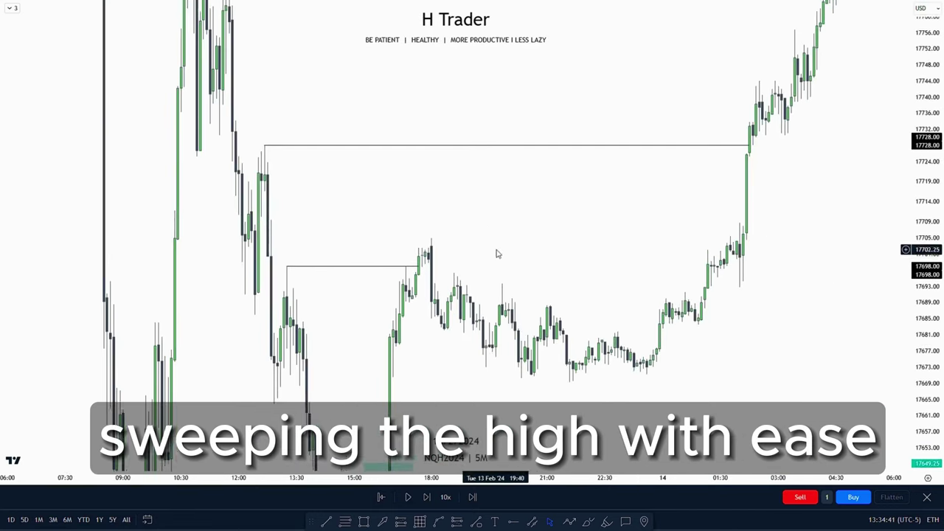
{"action": "left_click_drag", "start_coordinate": [496, 249], "coordinate": [516, 220]}
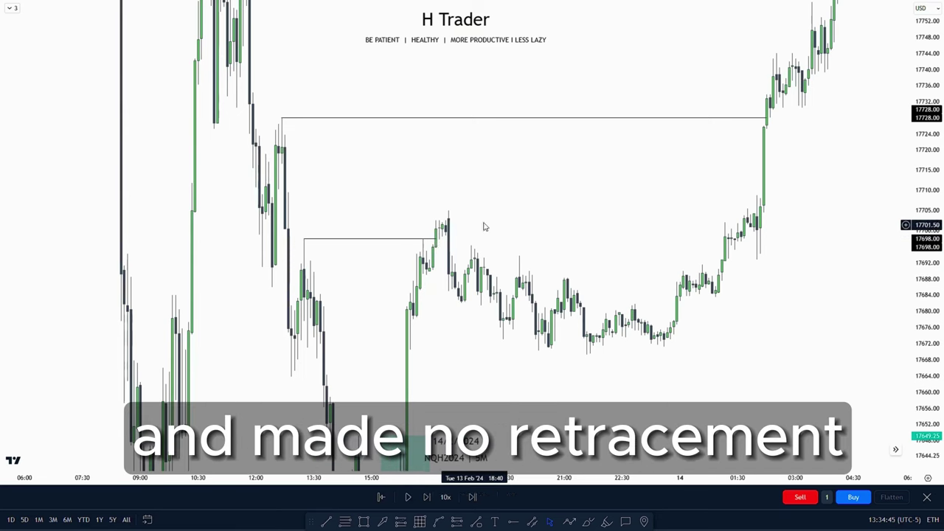
{"action": "left_click_drag", "start_coordinate": [531, 209], "coordinate": [327, 309]}
{"action": "left_click_drag", "start_coordinate": [646, 185], "coordinate": [579, 339]}
{"action": "left_click_drag", "start_coordinate": [609, 236], "coordinate": [605, 277]}
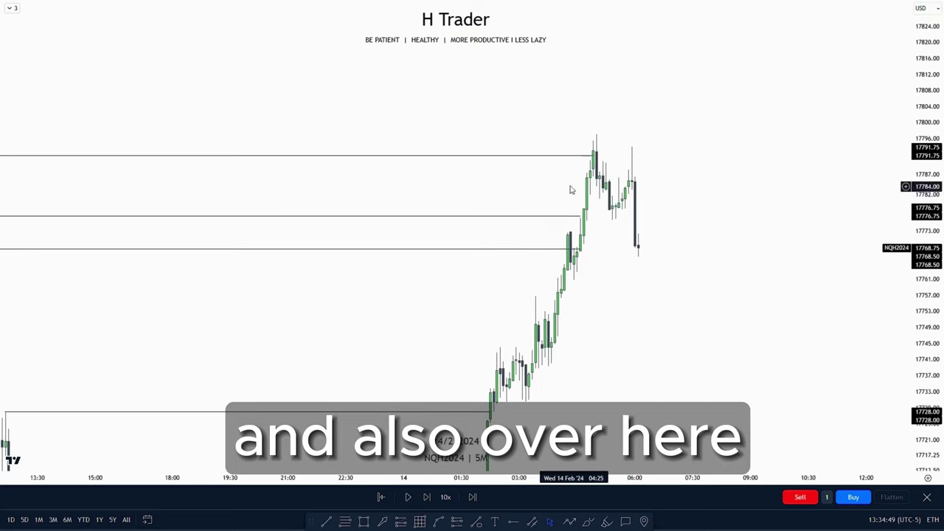
Step: Examine the 5-minute chart's decline toward the shaded zone at about 17364 to 17373 and the room left below price
{"action": "scroll", "coordinate": [676, 297], "scroll_direction": "down", "scroll_amount": 6}
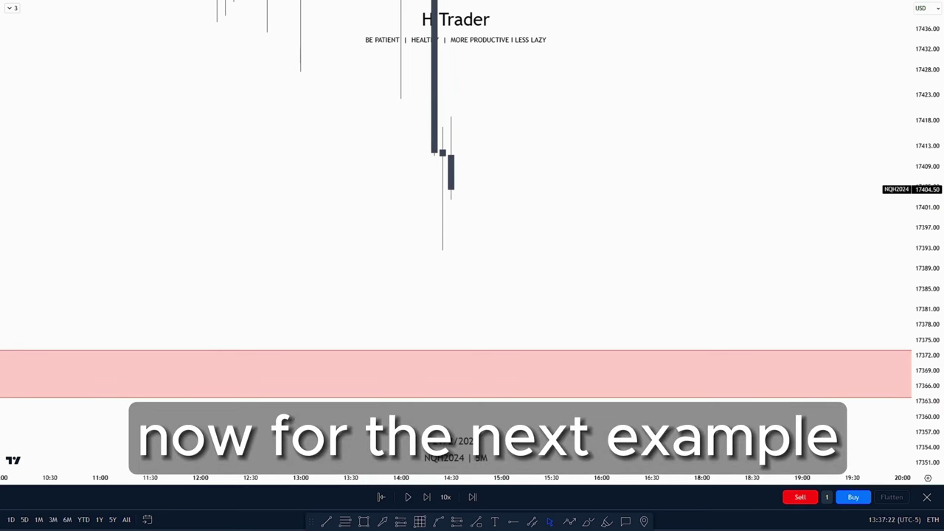
{"action": "left_click_drag", "start_coordinate": [535, 439], "coordinate": [526, 388]}
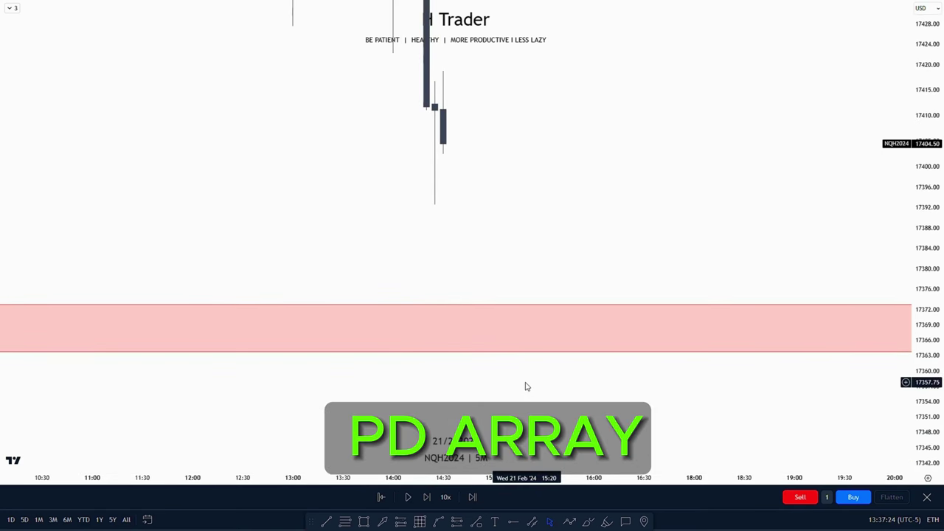
{"action": "left_click_drag", "start_coordinate": [537, 225], "coordinate": [561, 232]}
{"action": "scroll", "coordinate": [571, 259], "scroll_direction": "down", "scroll_amount": 2}
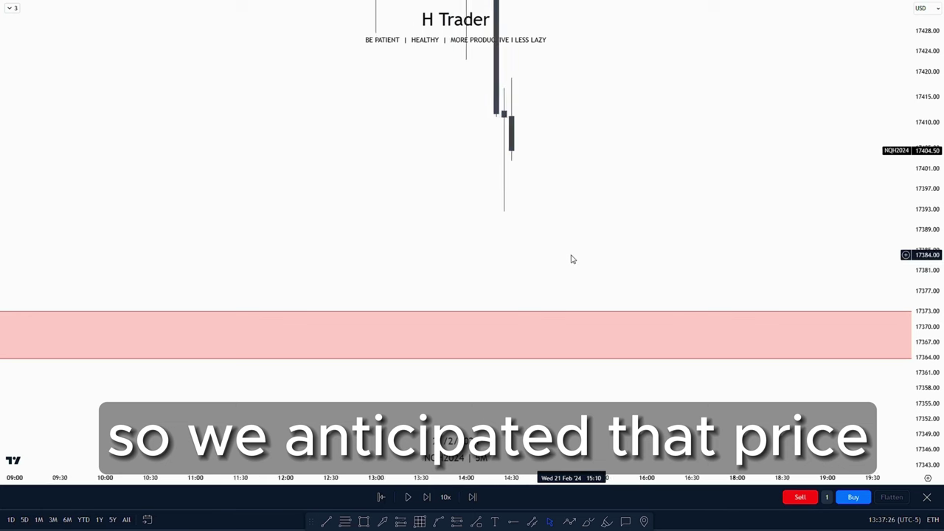
{"action": "scroll", "coordinate": [571, 259], "scroll_direction": "up", "scroll_amount": 3}
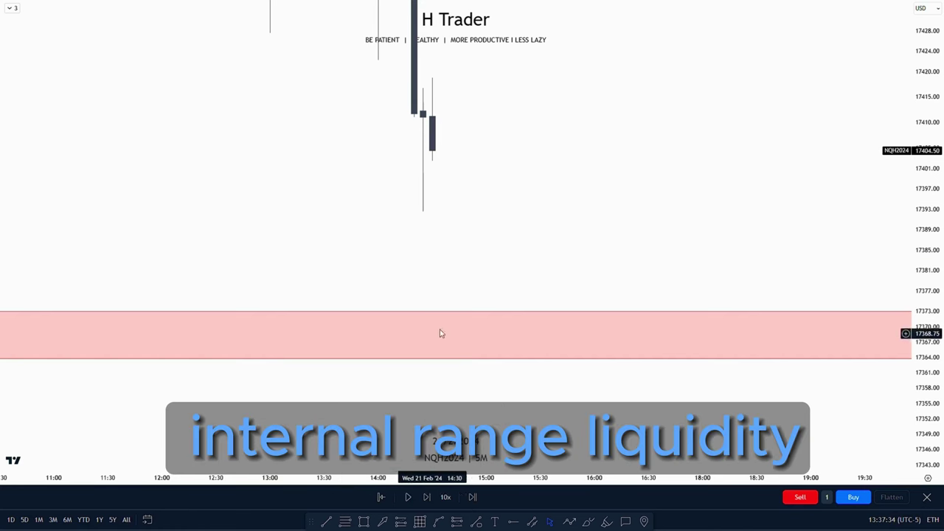
{"action": "left_click_drag", "start_coordinate": [359, 234], "coordinate": [362, 281]}
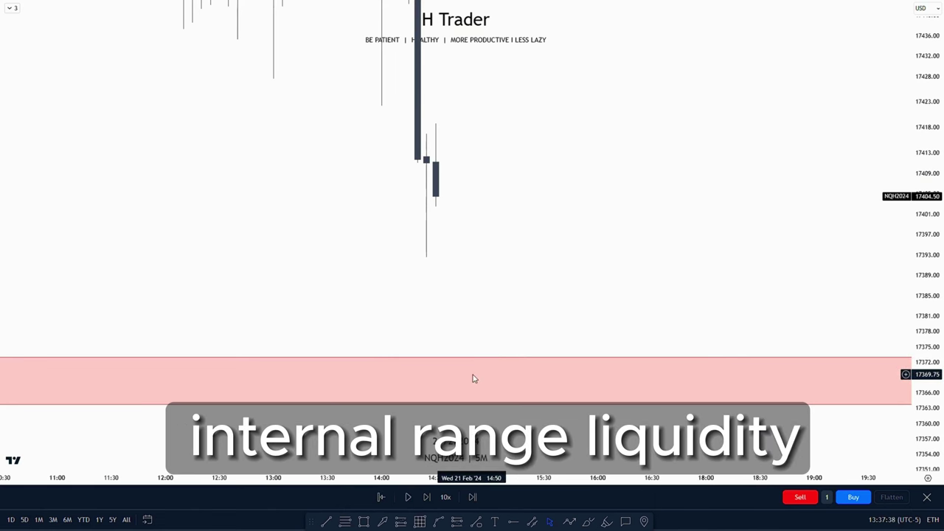
{"action": "left_click_drag", "start_coordinate": [447, 296], "coordinate": [462, 342]}
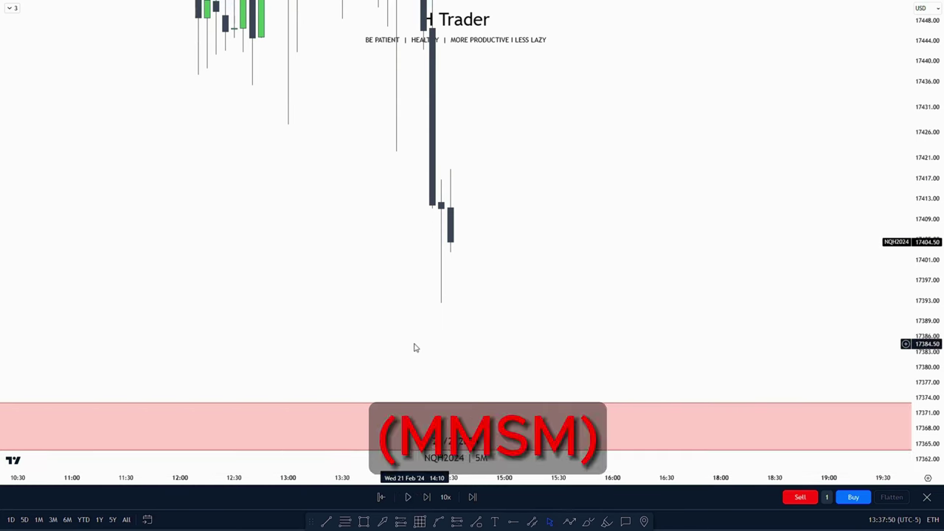
{"action": "left_click_drag", "start_coordinate": [415, 347], "coordinate": [331, 290]}
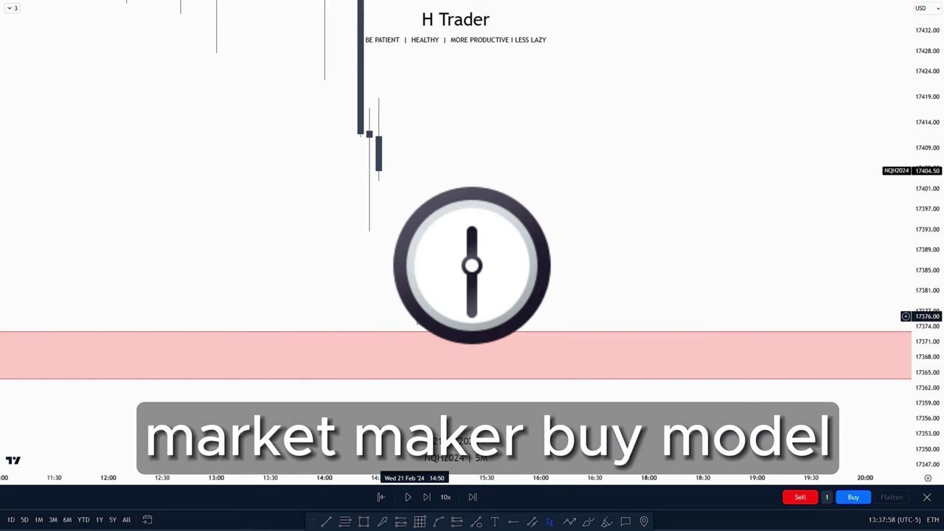
{"action": "left_click_drag", "start_coordinate": [415, 314], "coordinate": [413, 288]}
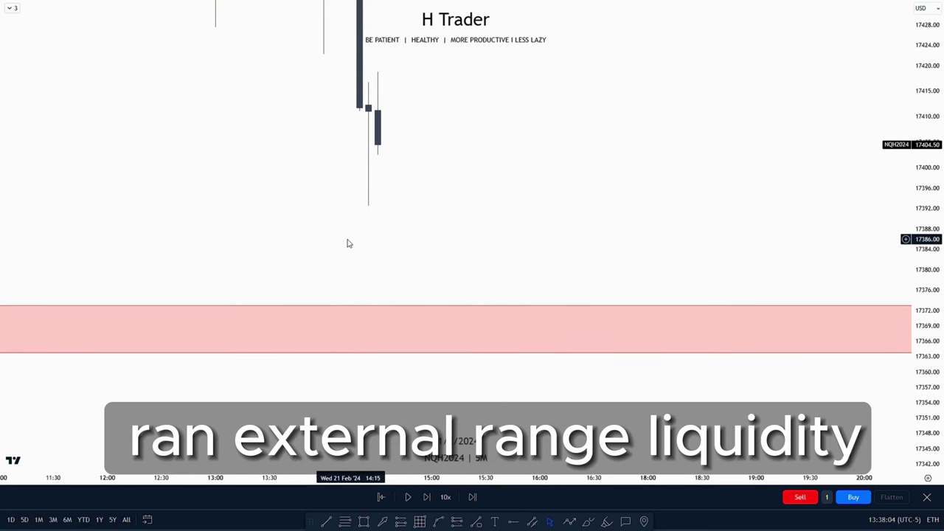
{"action": "left_click_drag", "start_coordinate": [355, 242], "coordinate": [351, 216]}
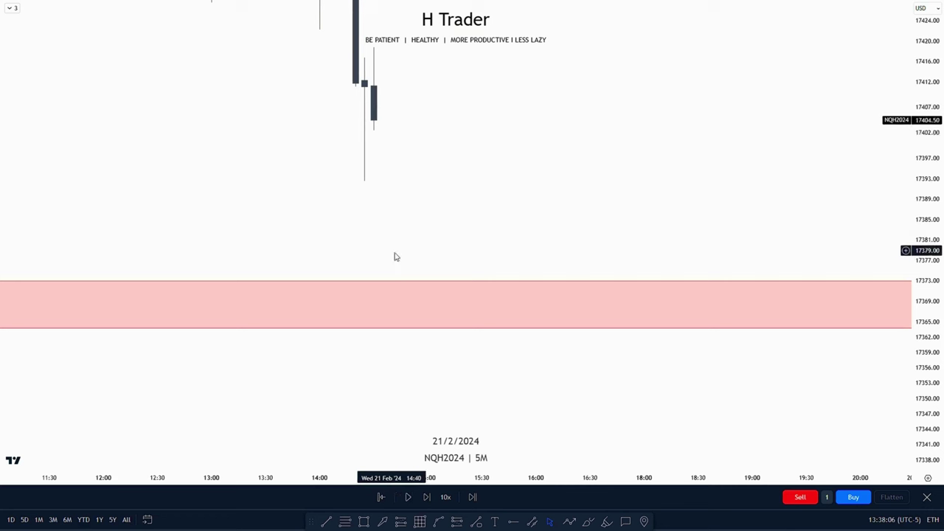
{"action": "left_click_drag", "start_coordinate": [391, 227], "coordinate": [383, 271]}
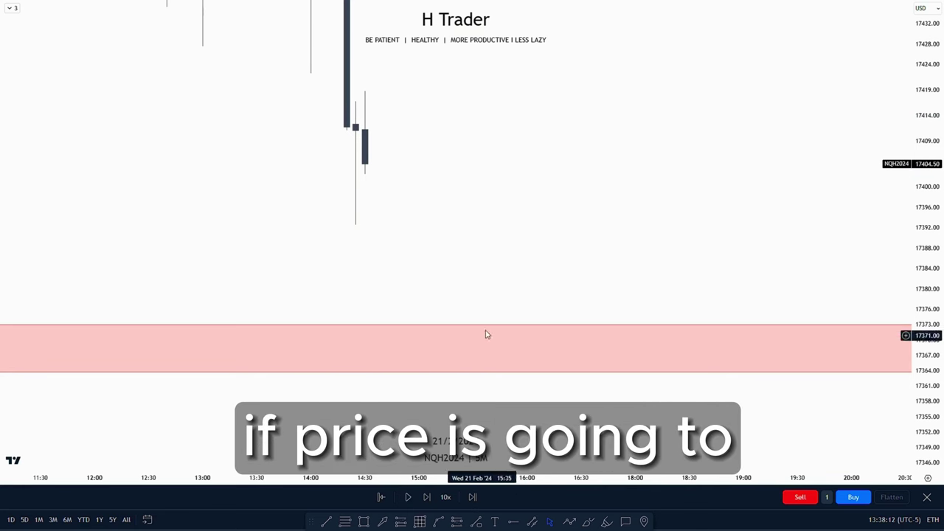
Step: Play the 5-minute replay until price taps the top of the shaded zone and turns up
{"action": "left_click", "coordinate": [407, 496]}
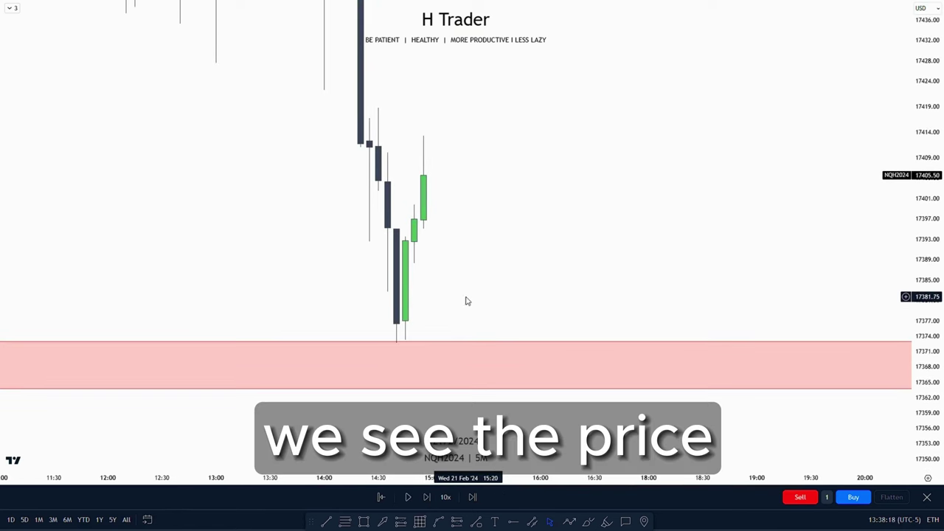
{"action": "left_click_drag", "start_coordinate": [457, 292], "coordinate": [426, 299]}
{"action": "left_click_drag", "start_coordinate": [417, 258], "coordinate": [426, 286]}
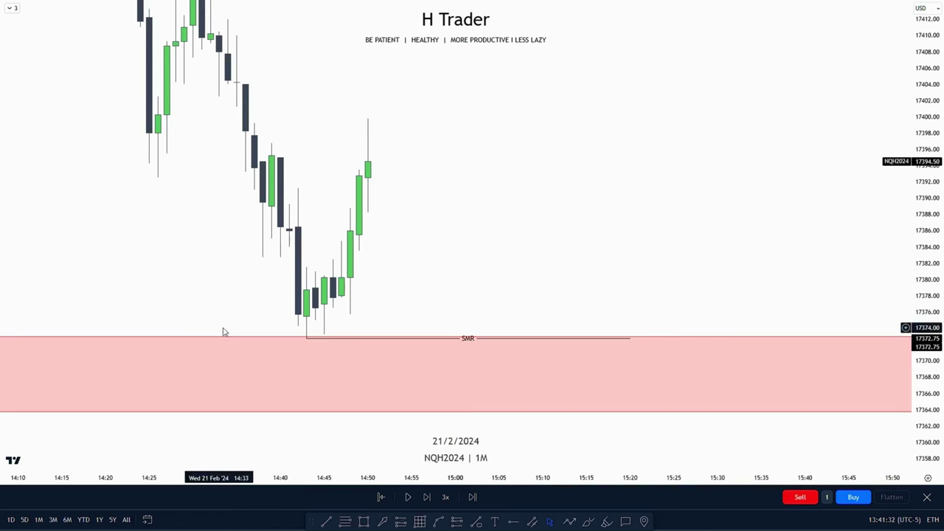
Step: Draw a rectangle over the 1-minute fair value gap above the SMR low, from 14:41 to 15:15 at about 17381.50 to 17384.00
{"action": "left_click_drag", "start_coordinate": [452, 289], "coordinate": [486, 260]}
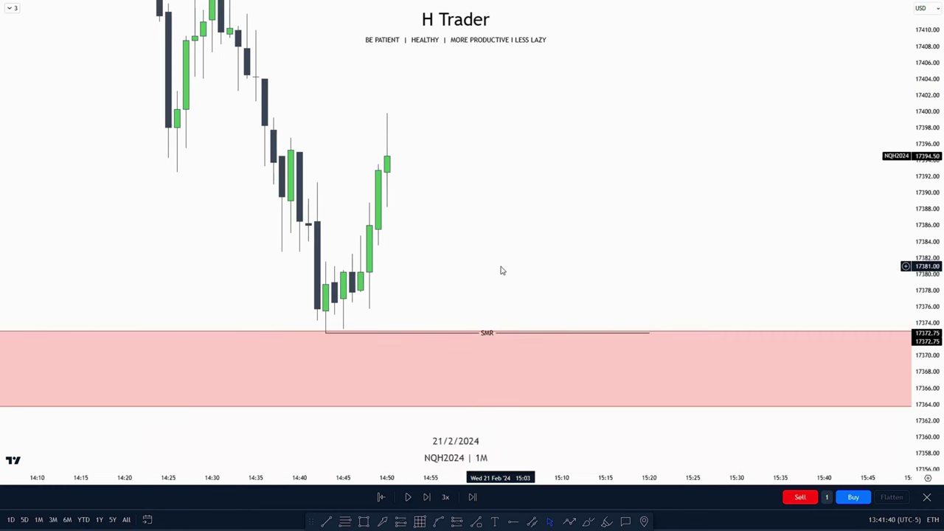
{"action": "left_click_drag", "start_coordinate": [497, 272], "coordinate": [496, 322]}
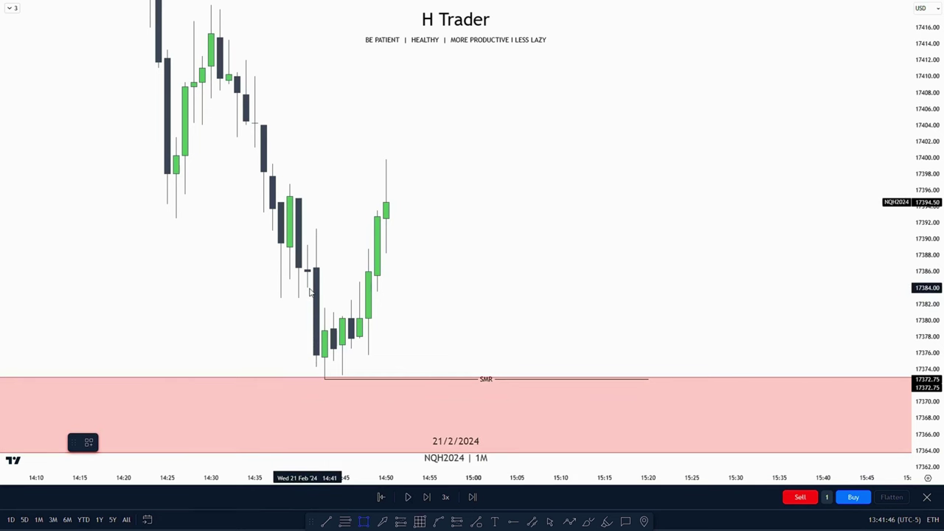
{"action": "left_click", "coordinate": [328, 308]}
{"action": "left_click_drag", "start_coordinate": [325, 298], "coordinate": [605, 288]}
{"action": "left_click", "coordinate": [564, 239]}
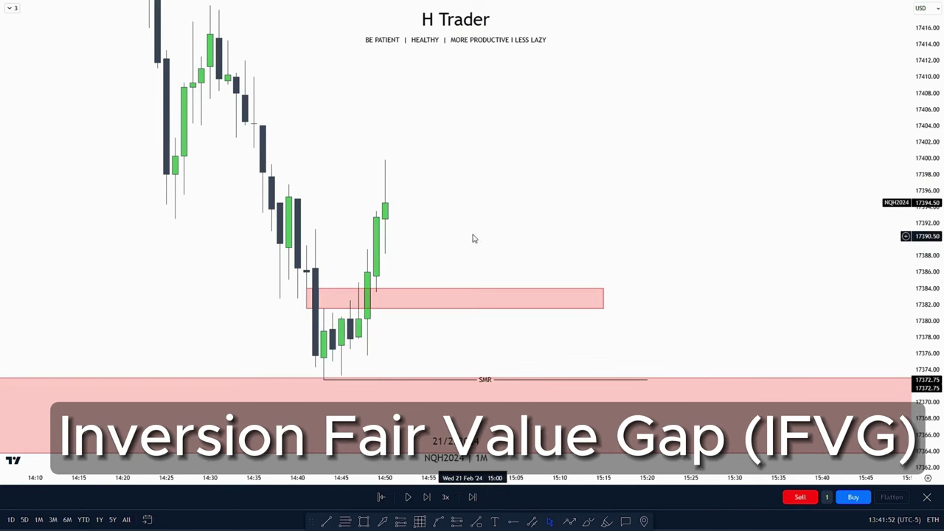
Step: Draw a horizontal trend line at 17418.75 from the 14:30 swing high to about 15:11
{"action": "left_click_drag", "start_coordinate": [474, 238], "coordinate": [469, 270]}
{"action": "left_click_drag", "start_coordinate": [923, 151], "coordinate": [923, 201]}
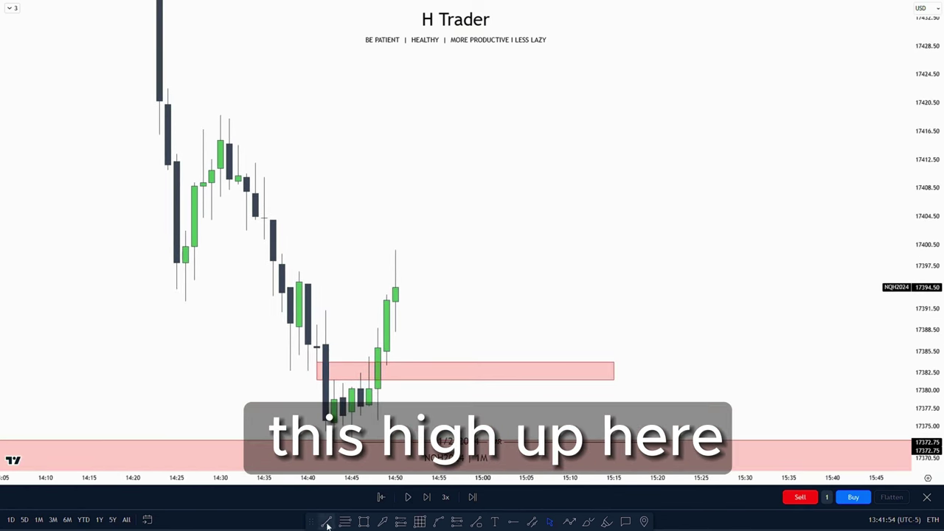
{"action": "left_click_drag", "start_coordinate": [219, 115], "coordinate": [578, 115]}
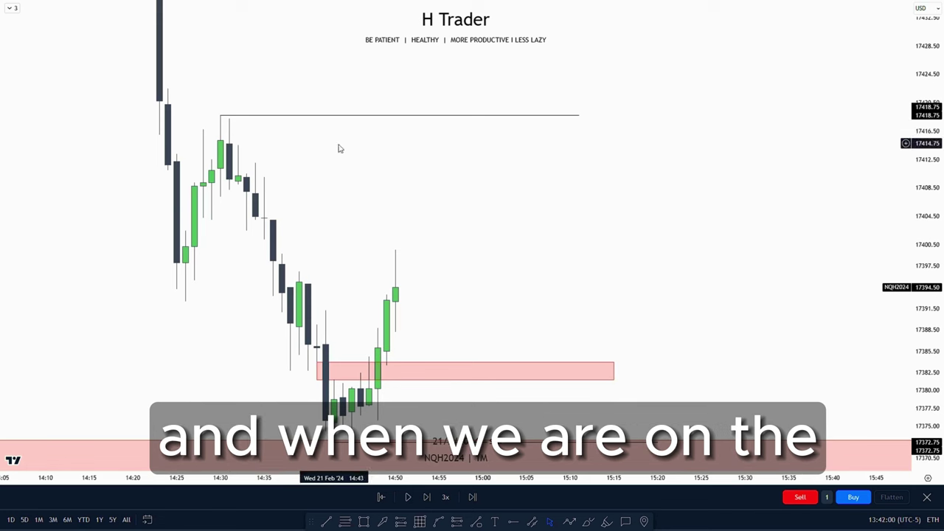
Step: Set the replay speed to 10x and advance the 1-minute replay until price has retraced into the gap rectangle
{"action": "left_click_drag", "start_coordinate": [358, 183], "coordinate": [411, 247]}
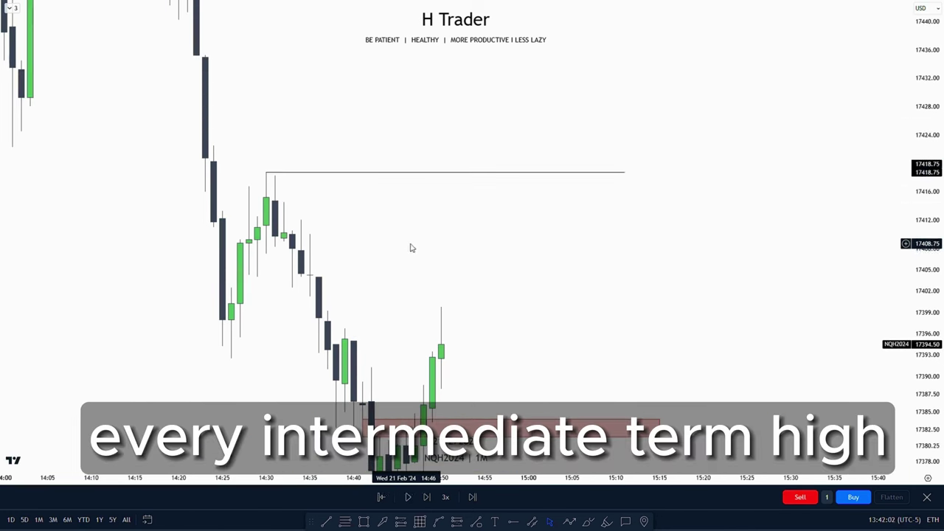
{"action": "mouse_move", "coordinate": [428, 315]}
{"action": "left_mouse_down"}
{"action": "mouse_move", "coordinate": [371, 223]}
{"action": "mouse_move", "coordinate": [363, 227]}
{"action": "left_mouse_up"}
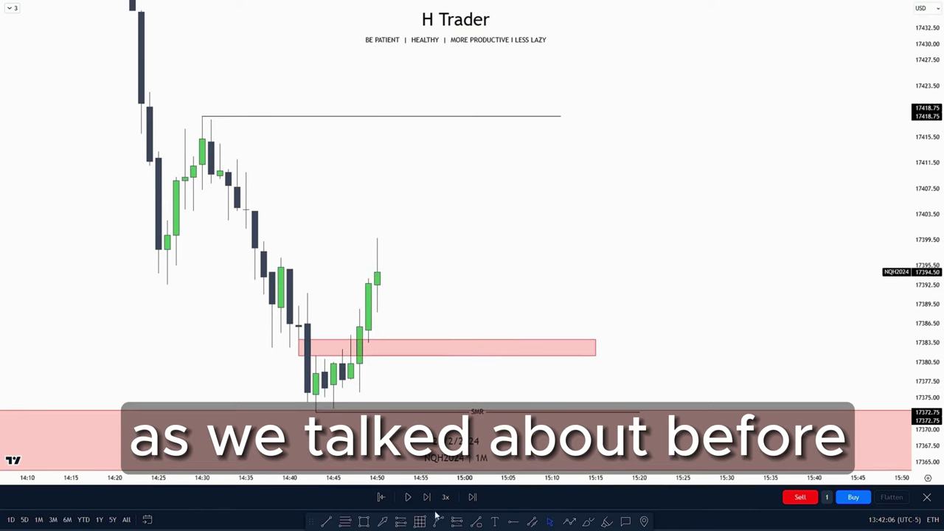
{"action": "left_click", "coordinate": [445, 496]}
{"action": "left_click", "coordinate": [447, 413]}
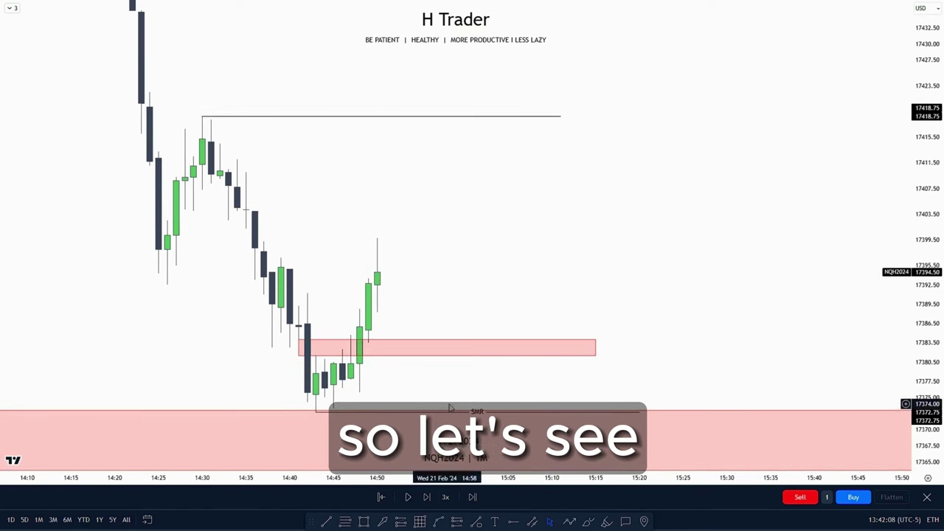
{"action": "left_click", "coordinate": [446, 496]}
{"action": "left_click", "coordinate": [448, 396]}
{"action": "left_click", "coordinate": [408, 498]}
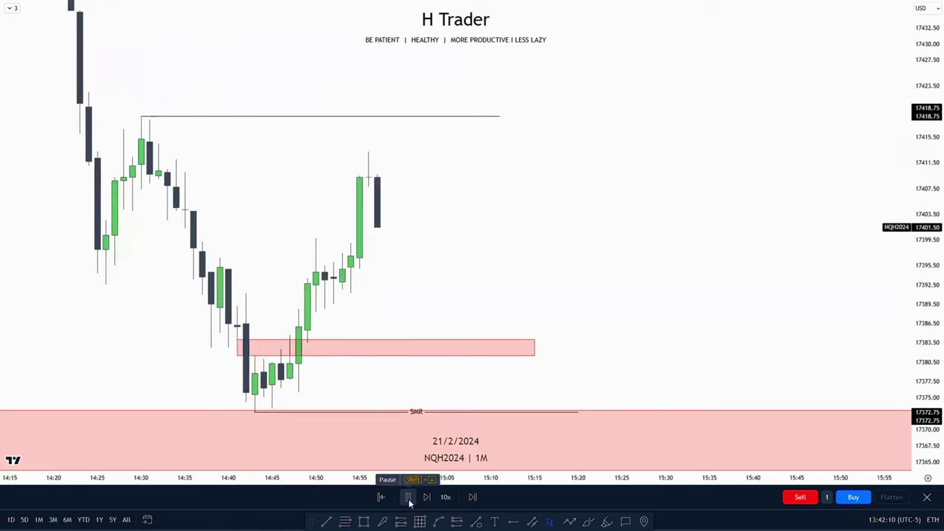
{"action": "left_click", "coordinate": [410, 498]}
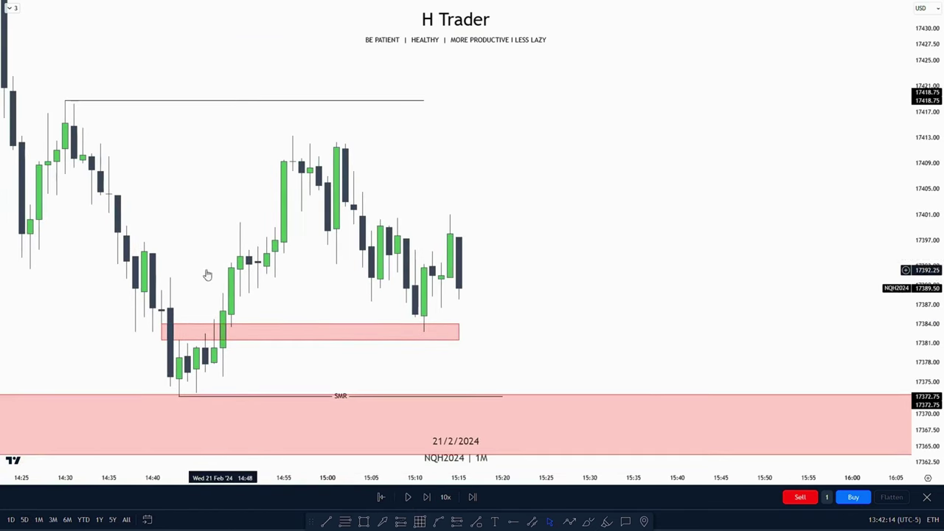
Step: Place a long position with its entry at the gap's top, 17384.00, and its stop at the SMR low, 17372.75
{"action": "left_click", "coordinate": [407, 523]}
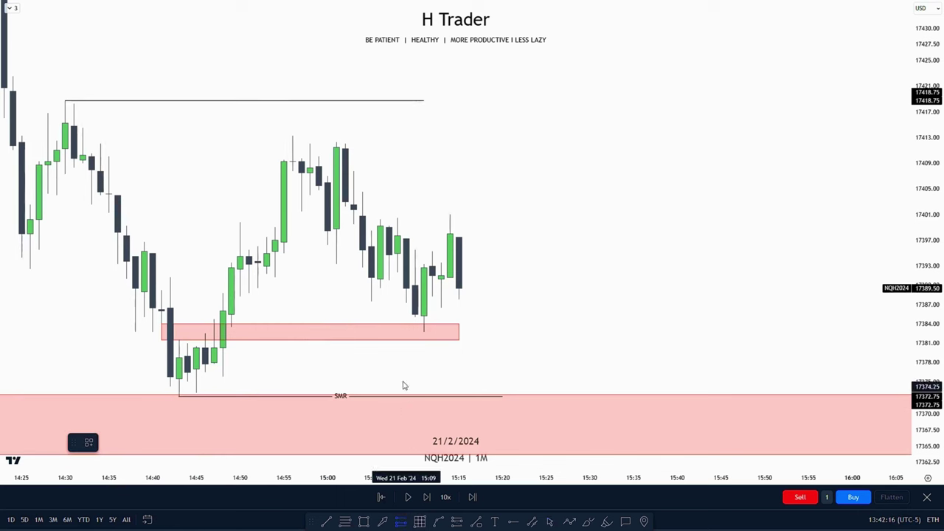
{"action": "left_click", "coordinate": [415, 318]}
{"action": "left_click_drag", "start_coordinate": [478, 359], "coordinate": [457, 363]}
{"action": "mouse_move", "coordinate": [396, 405]}
{"action": "left_mouse_down"}
{"action": "mouse_move", "coordinate": [396, 381]}
{"action": "mouse_move", "coordinate": [396, 396]}
{"action": "left_mouse_up"}
{"action": "left_click", "coordinate": [289, 377]}
{"action": "left_click_drag", "start_coordinate": [292, 377], "coordinate": [290, 401]}
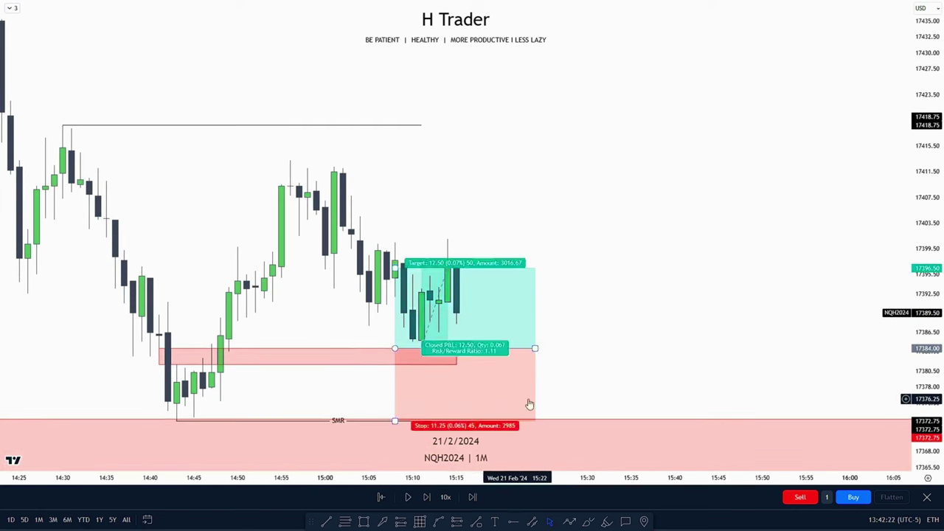
Step: Narrow the long position to end at 15:15 and raise its target to the marked high at 17418.75
{"action": "left_click_drag", "start_coordinate": [535, 354], "coordinate": [455, 354]}
{"action": "left_click_drag", "start_coordinate": [499, 340], "coordinate": [501, 358]}
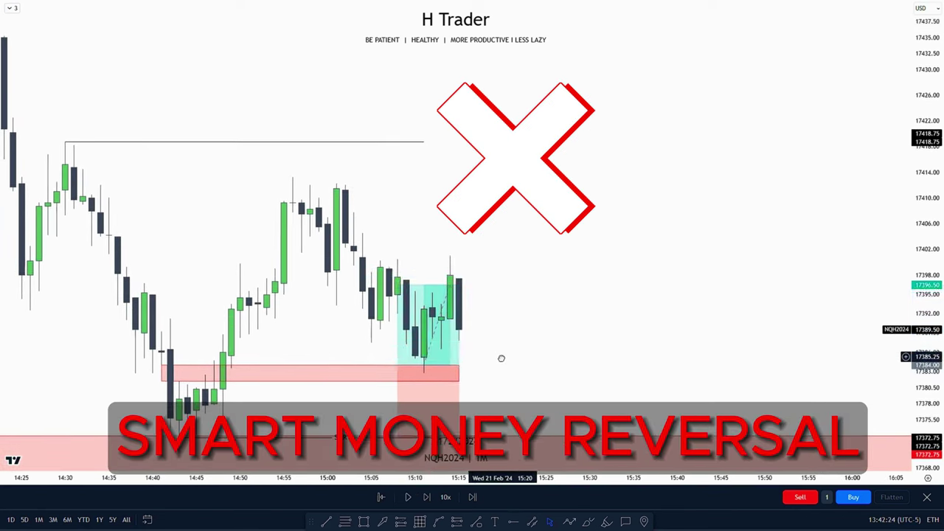
{"action": "mouse_move", "coordinate": [397, 288]}
{"action": "left_mouse_down"}
{"action": "mouse_move", "coordinate": [182, 208]}
{"action": "mouse_move", "coordinate": [69, 144]}
{"action": "left_mouse_up"}
Step: Advance the replay until price trades above the long position's 17418.75 target, and pause it
{"action": "left_click", "coordinate": [407, 497]}
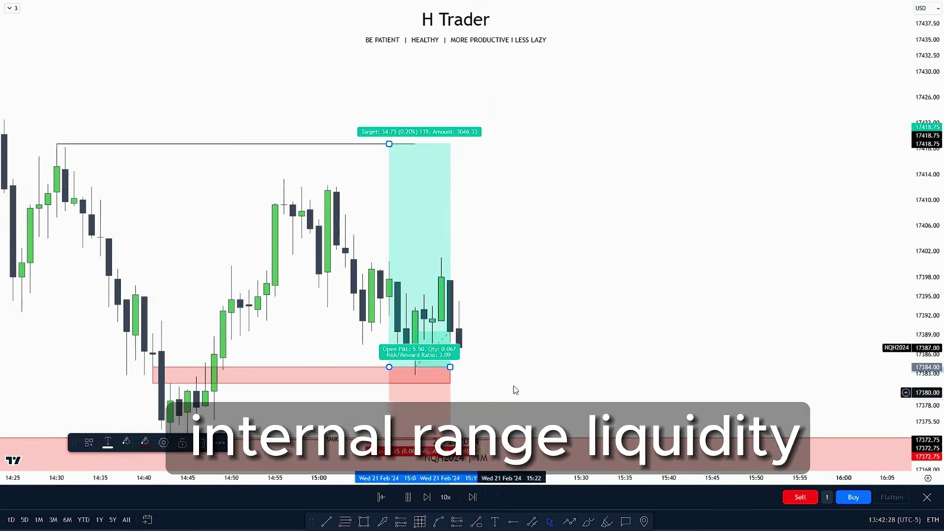
{"action": "left_click", "coordinate": [407, 498]}
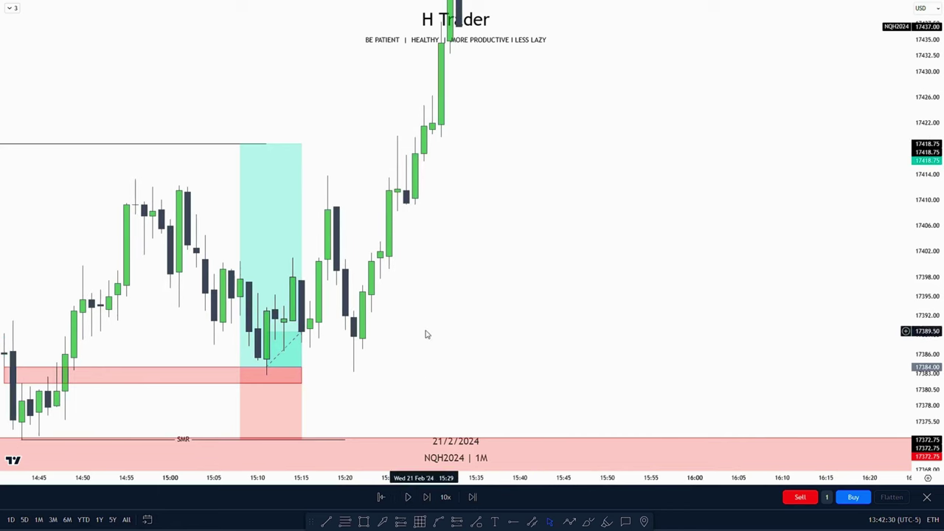
{"action": "left_click_drag", "start_coordinate": [446, 309], "coordinate": [525, 305]}
Step: Extend the gap rectangle's end to about 15:27 so it covers the second retracement
{"action": "left_click", "coordinate": [383, 380]}
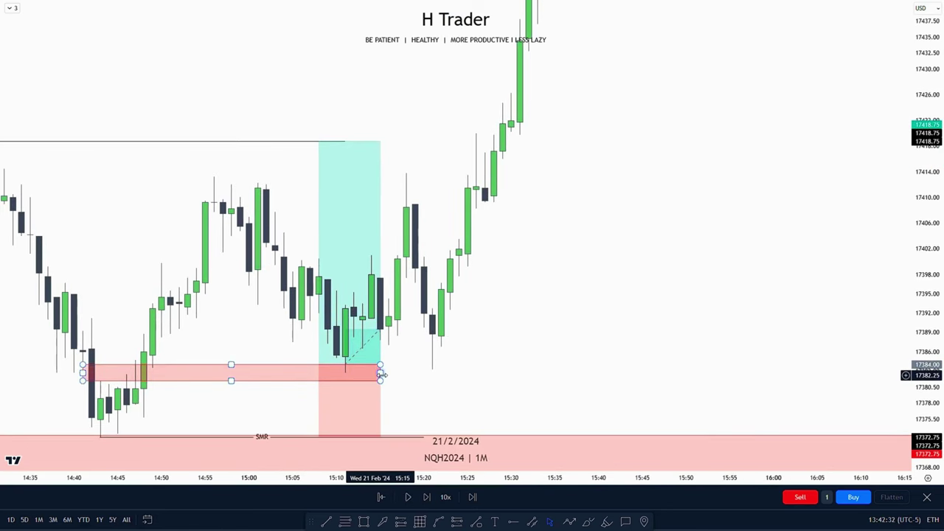
{"action": "left_click_drag", "start_coordinate": [381, 373], "coordinate": [484, 373]}
{"action": "left_click_drag", "start_coordinate": [564, 331], "coordinate": [615, 295]}
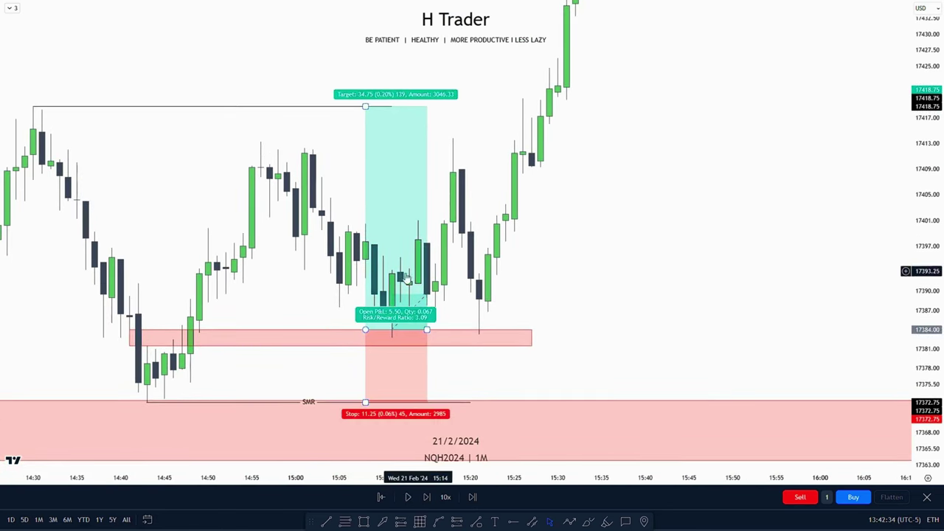
Step: Examine the reversal against the marked levels and fair value gap on the 2-minute chart and from the SMR low on the 60-minute chart
{"action": "scroll", "coordinate": [651, 354], "scroll_direction": "down", "scroll_amount": 4}
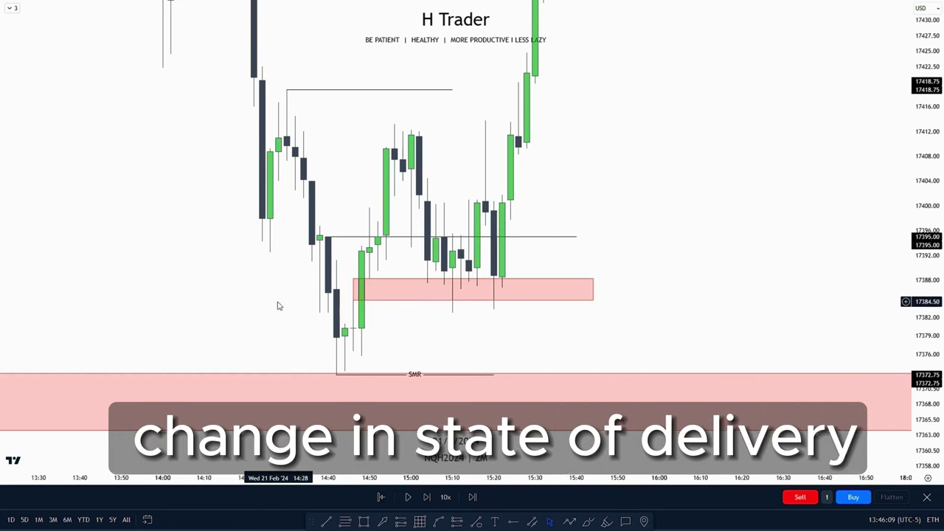
{"action": "left_click_drag", "start_coordinate": [275, 306], "coordinate": [229, 317]}
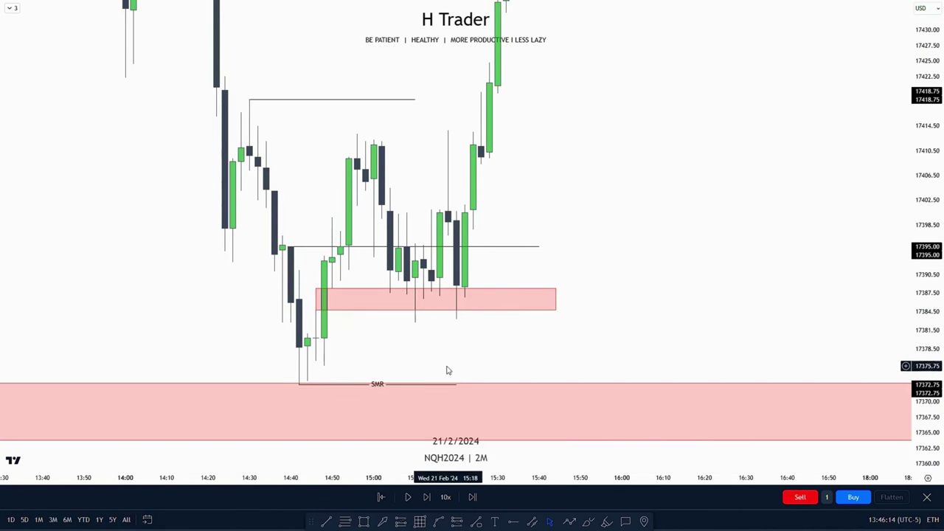
{"action": "left_click", "coordinate": [425, 293]}
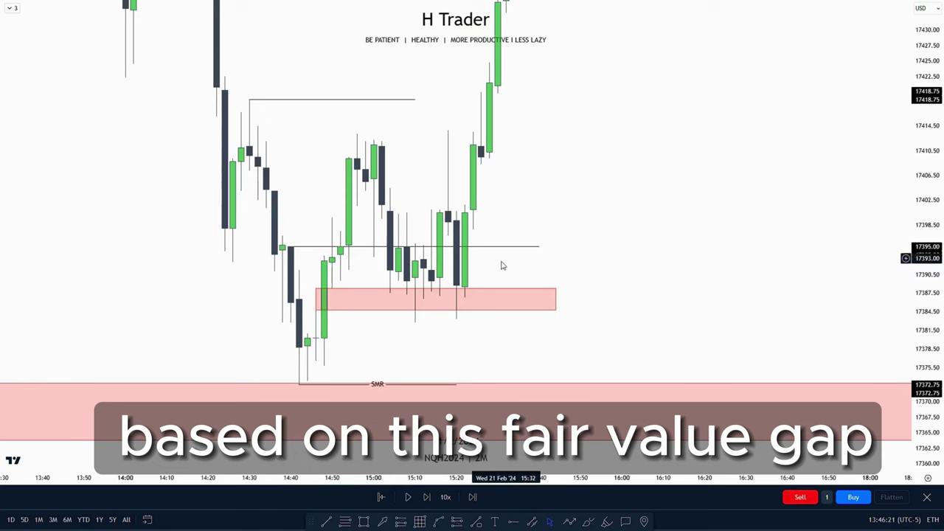
{"action": "left_click_drag", "start_coordinate": [600, 213], "coordinate": [609, 284]}
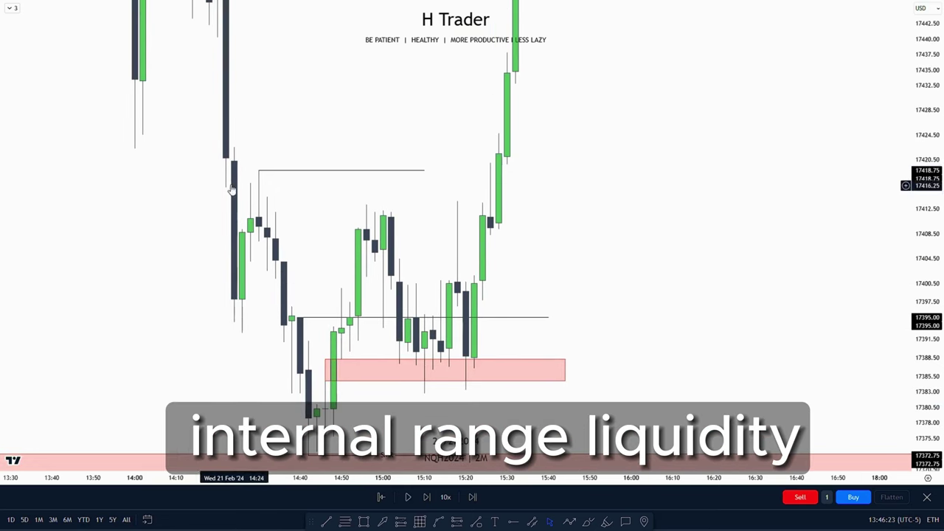
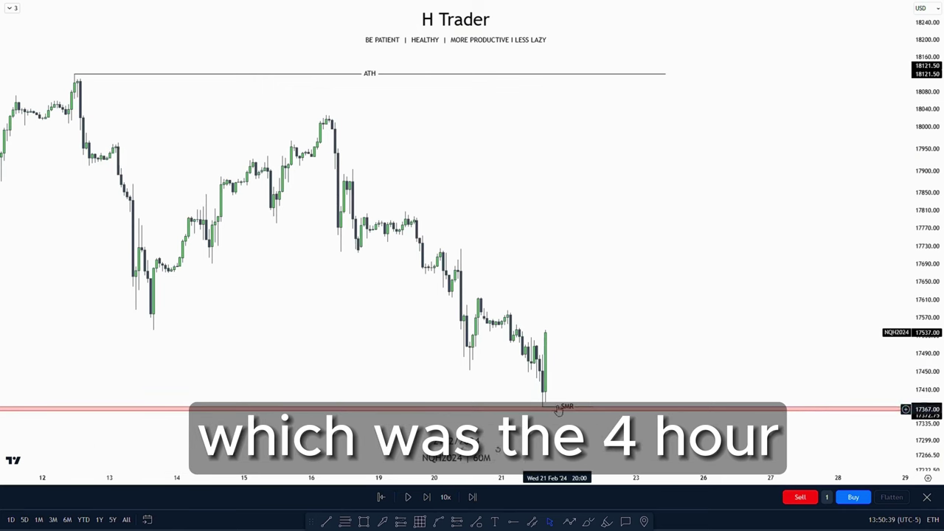
{"action": "left_click_drag", "start_coordinate": [592, 375], "coordinate": [541, 293]}
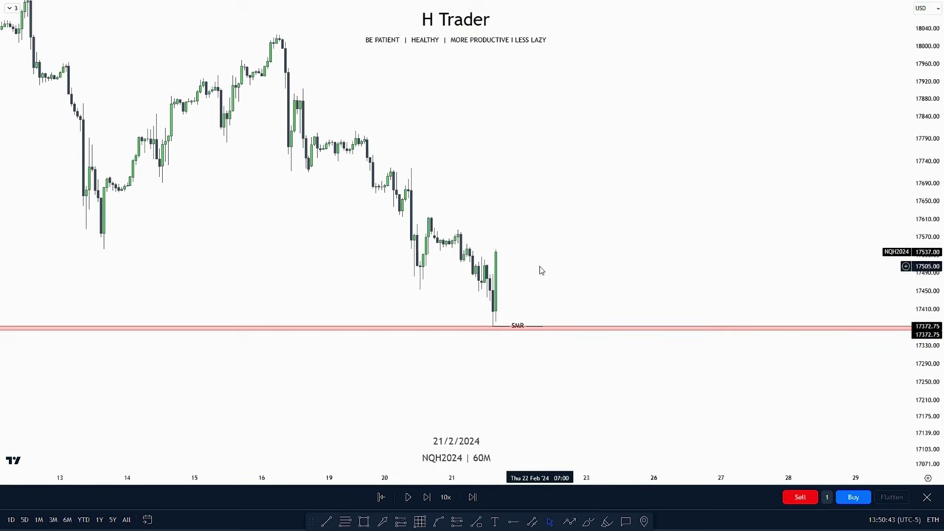
Step: Examine the 60-minute decline between the all-time-high line and the SMR low
{"action": "left_click_drag", "start_coordinate": [540, 271], "coordinate": [542, 337]}
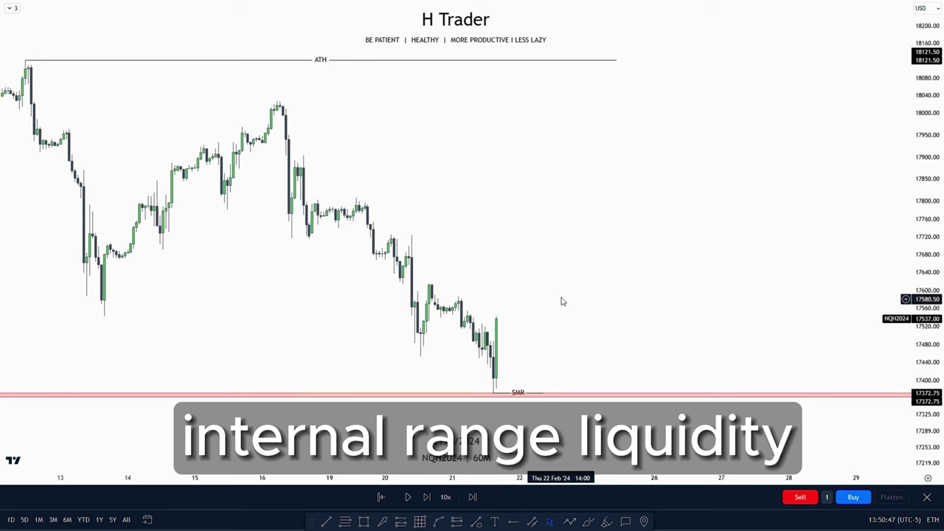
{"action": "left_click_drag", "start_coordinate": [546, 282], "coordinate": [577, 375]}
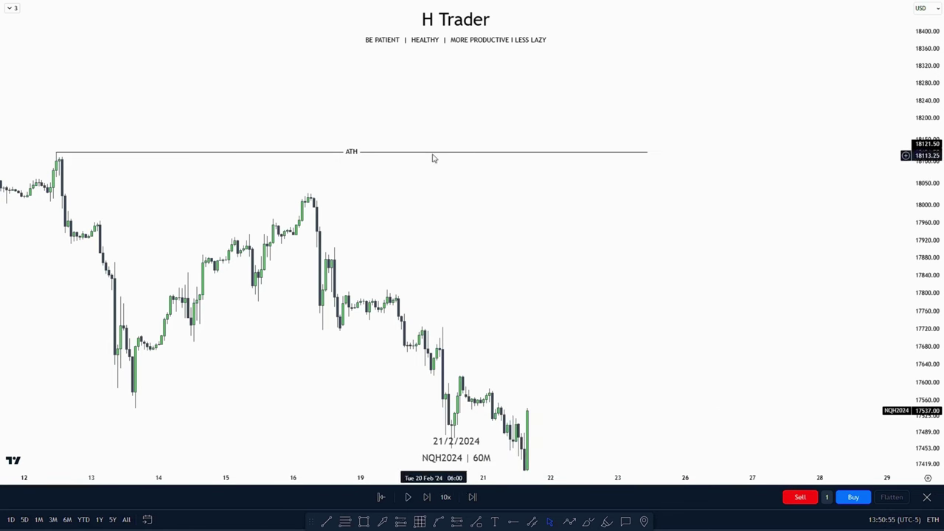
{"action": "left_click_drag", "start_coordinate": [574, 273], "coordinate": [587, 151]}
{"action": "left_click_drag", "start_coordinate": [931, 258], "coordinate": [934, 199]}
{"action": "scroll", "coordinate": [642, 270], "scroll_direction": "up", "scroll_amount": 1}
{"action": "left_click_drag", "start_coordinate": [585, 270], "coordinate": [564, 283]}
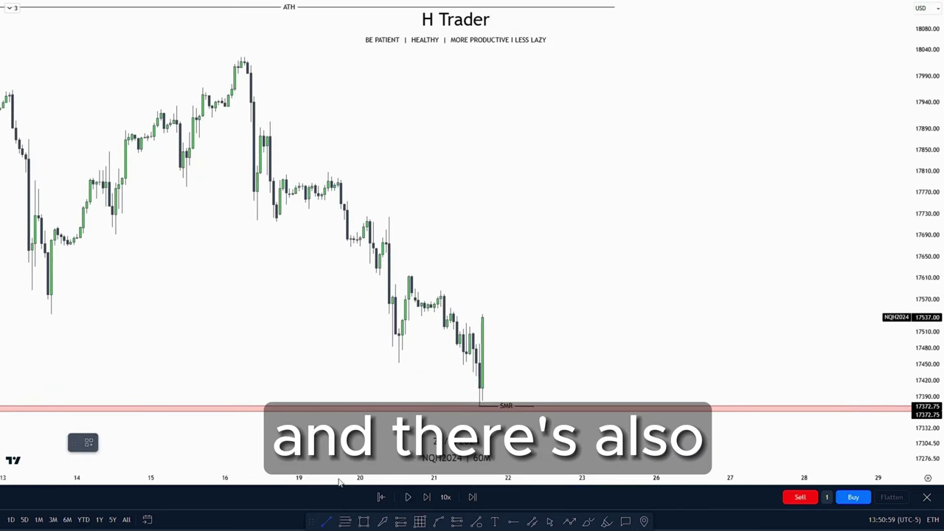
Step: Draw a trend line from the 16 February high along the declining highs down to the SMR zone, and delete it
{"action": "left_click", "coordinate": [270, 122]}
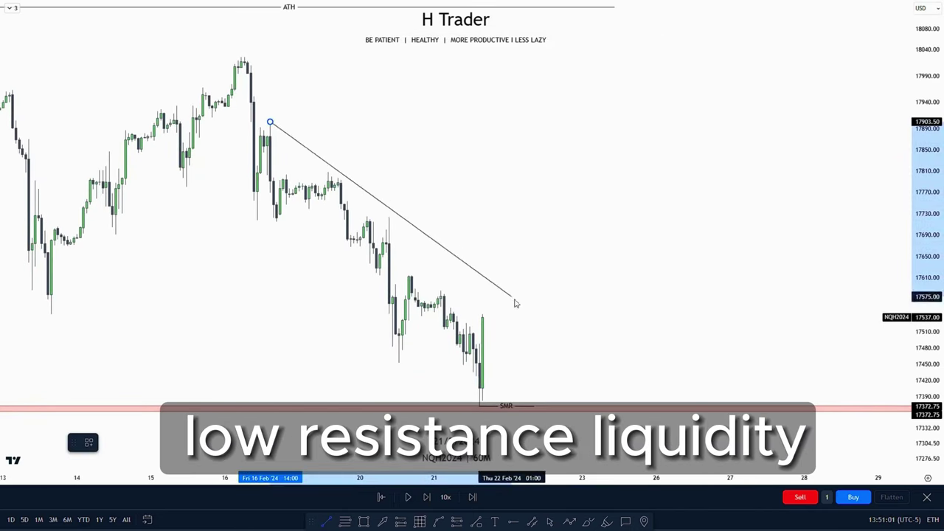
{"action": "left_click", "coordinate": [559, 409]}
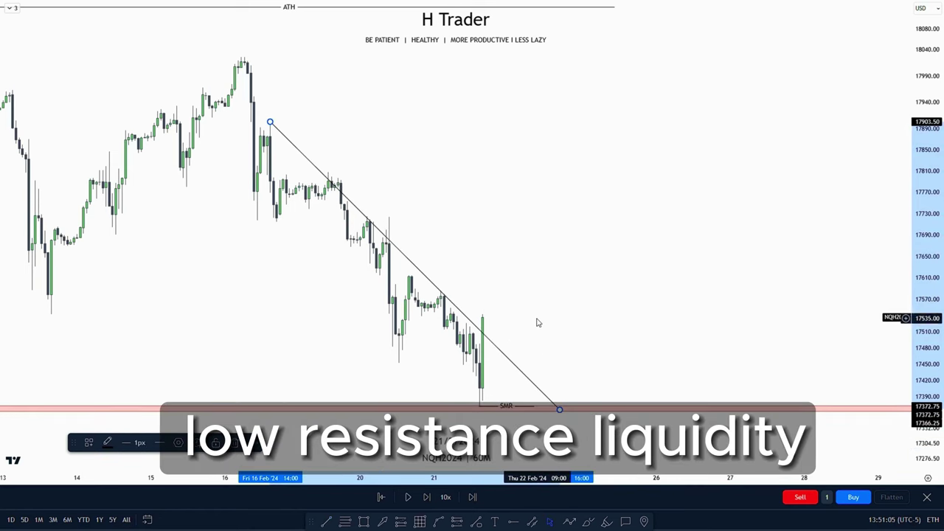
{"action": "key", "text": "Delete"}
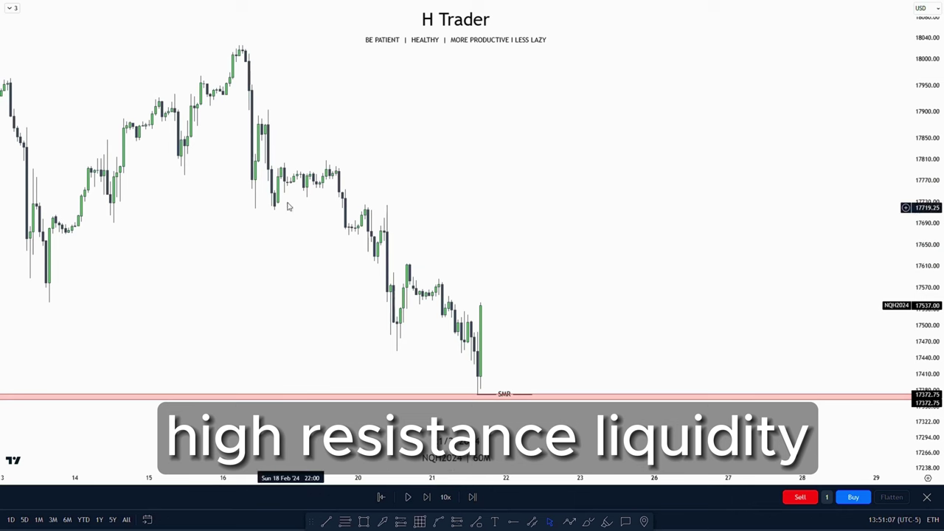
Step: Advance the 60-minute replay from 21 February until price sweeps the all-time-high line at 18121.50, and pause it
{"action": "left_click_drag", "start_coordinate": [347, 344], "coordinate": [234, 322]}
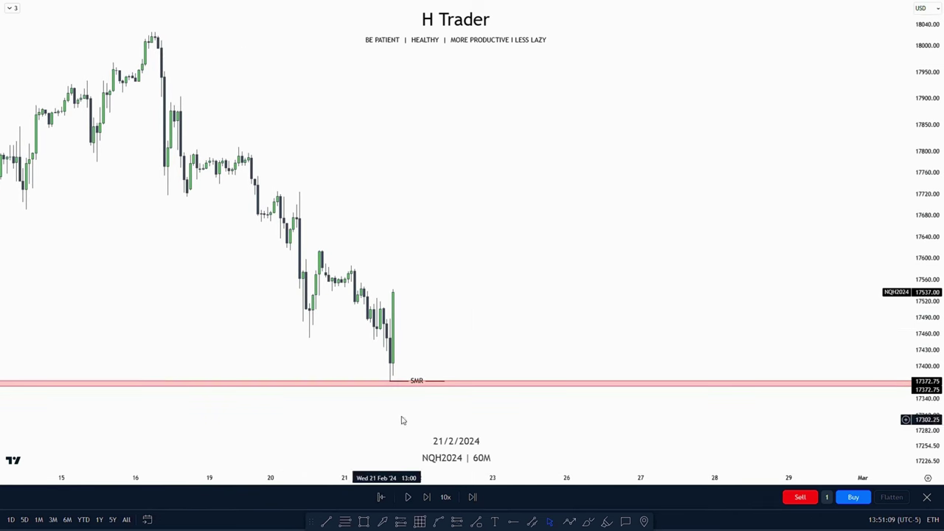
{"action": "left_click_drag", "start_coordinate": [451, 256], "coordinate": [501, 293]}
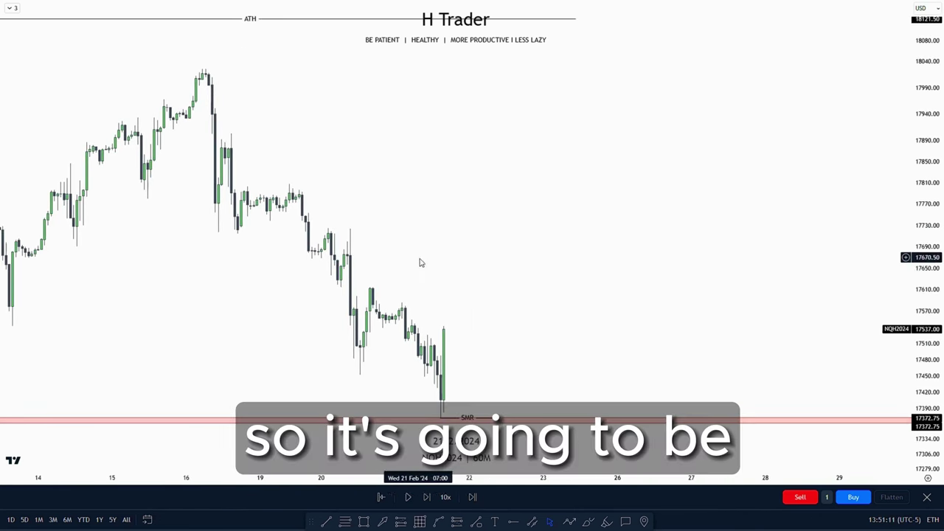
{"action": "left_click_drag", "start_coordinate": [935, 153], "coordinate": [935, 215]}
{"action": "left_click_drag", "start_coordinate": [651, 196], "coordinate": [660, 216]}
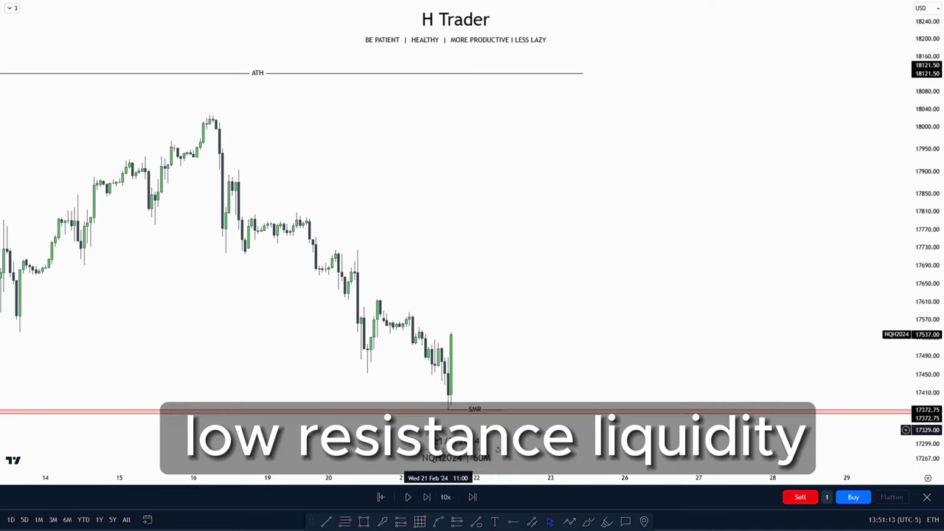
{"action": "left_click", "coordinate": [407, 497]}
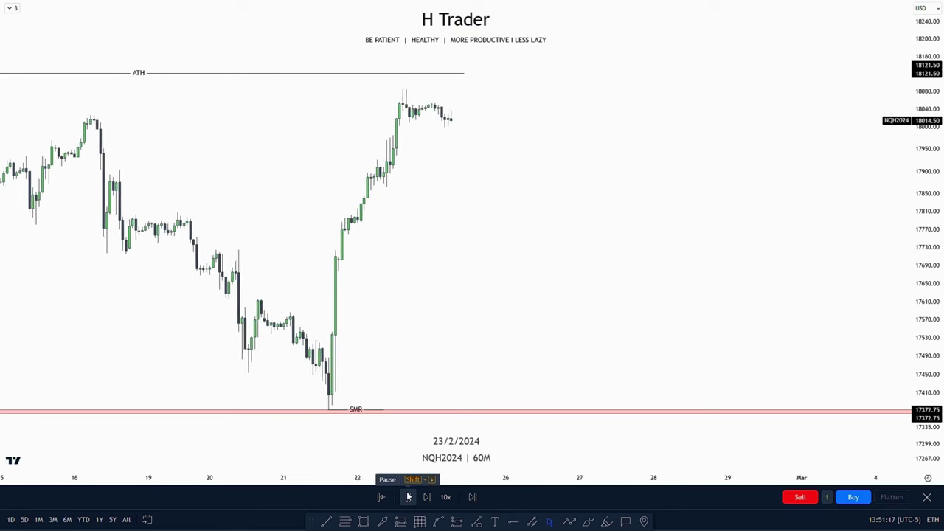
{"action": "left_click", "coordinate": [408, 496]}
{"action": "left_click_drag", "start_coordinate": [465, 204], "coordinate": [539, 313]}
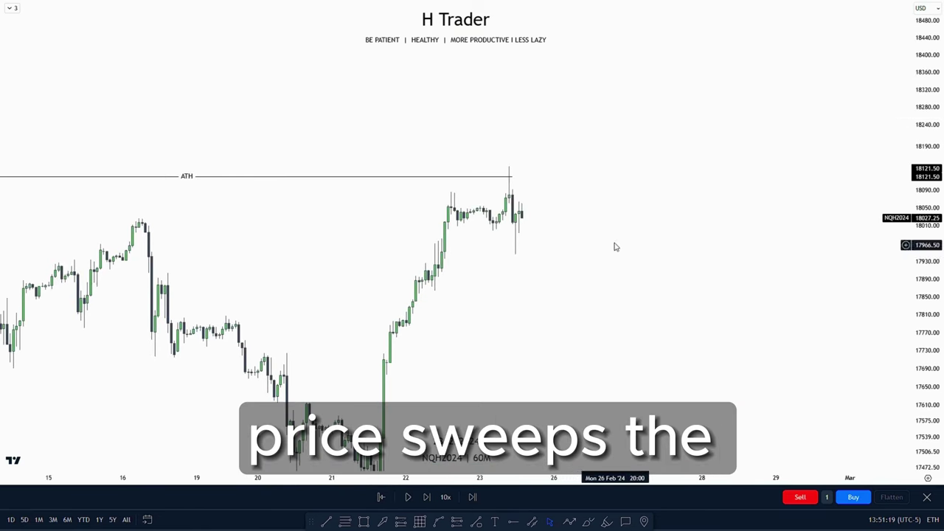
Step: Examine the sweep of the external range liquidity, the new SMR high and the retracement levels down to the SMR low
{"action": "scroll", "coordinate": [615, 214], "scroll_direction": "down", "scroll_amount": 3}
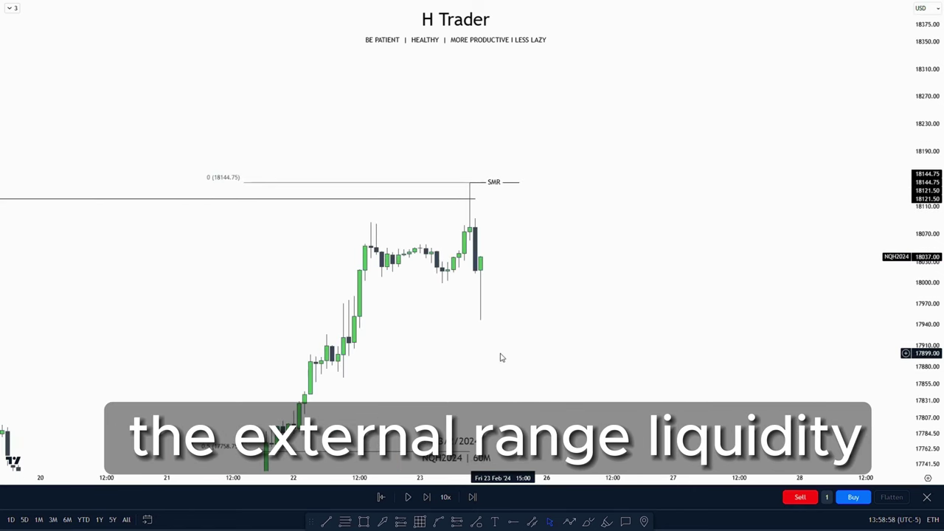
{"action": "scroll", "coordinate": [613, 308], "scroll_direction": "down", "scroll_amount": 4}
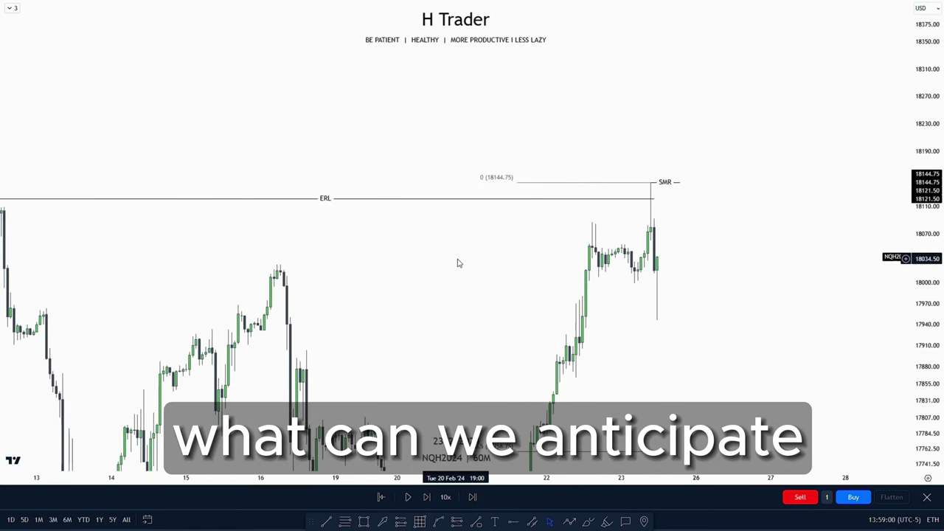
{"action": "scroll", "coordinate": [458, 263], "scroll_direction": "up", "scroll_amount": 4}
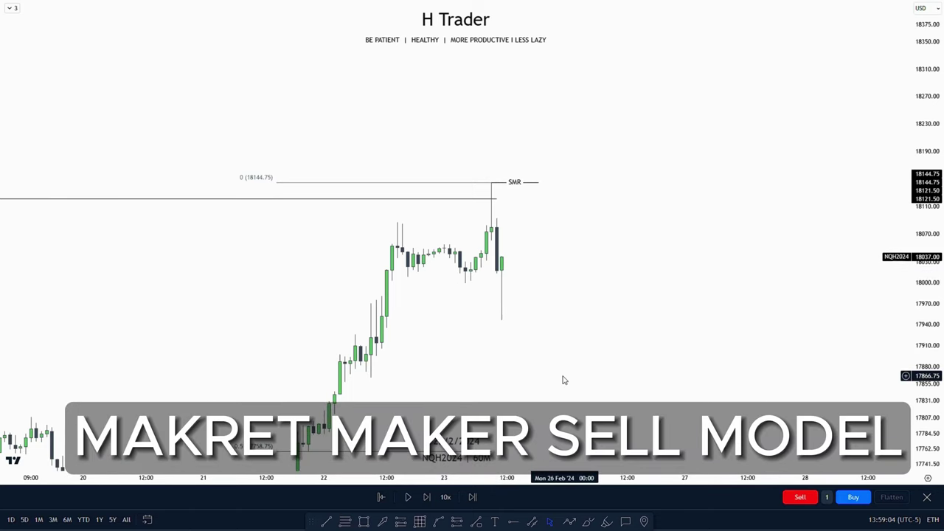
{"action": "left_click_drag", "start_coordinate": [561, 380], "coordinate": [683, 292]}
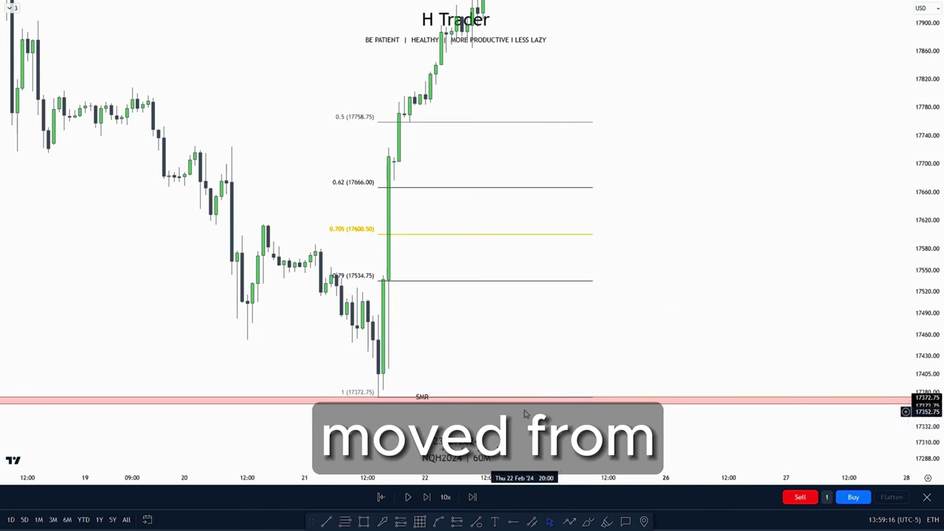
{"action": "left_click_drag", "start_coordinate": [468, 363], "coordinate": [460, 418]}
{"action": "left_click_drag", "start_coordinate": [510, 151], "coordinate": [502, 375]}
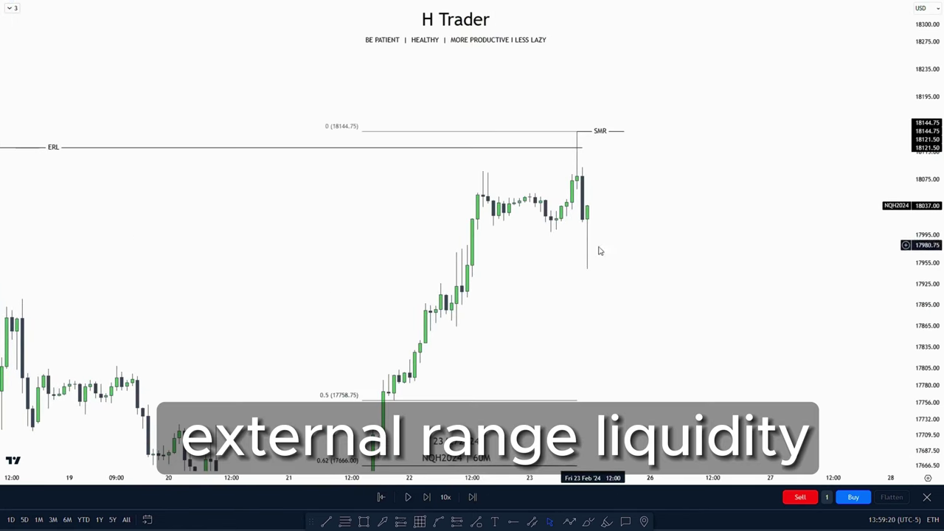
{"action": "left_click_drag", "start_coordinate": [672, 248], "coordinate": [679, 272]}
{"action": "scroll", "coordinate": [679, 272], "scroll_direction": "up", "scroll_amount": 1}
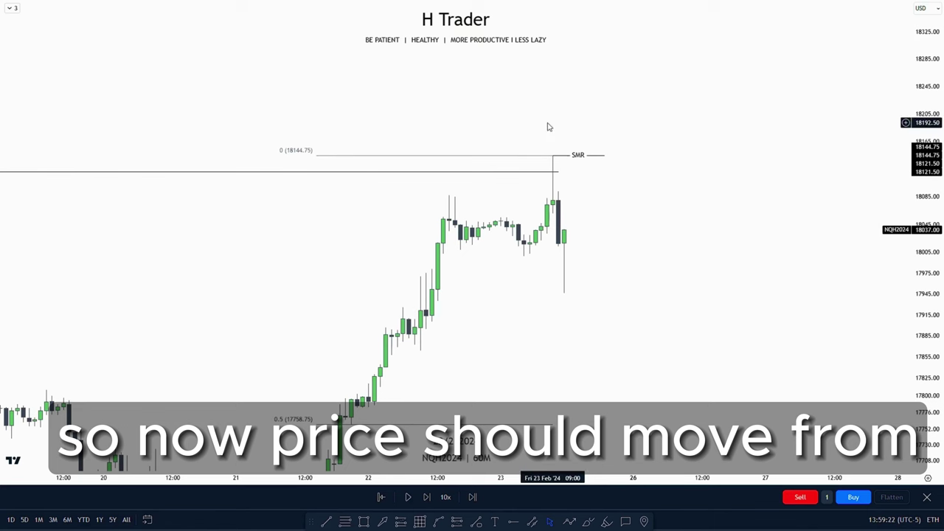
{"action": "left_click_drag", "start_coordinate": [701, 296], "coordinate": [674, 326]}
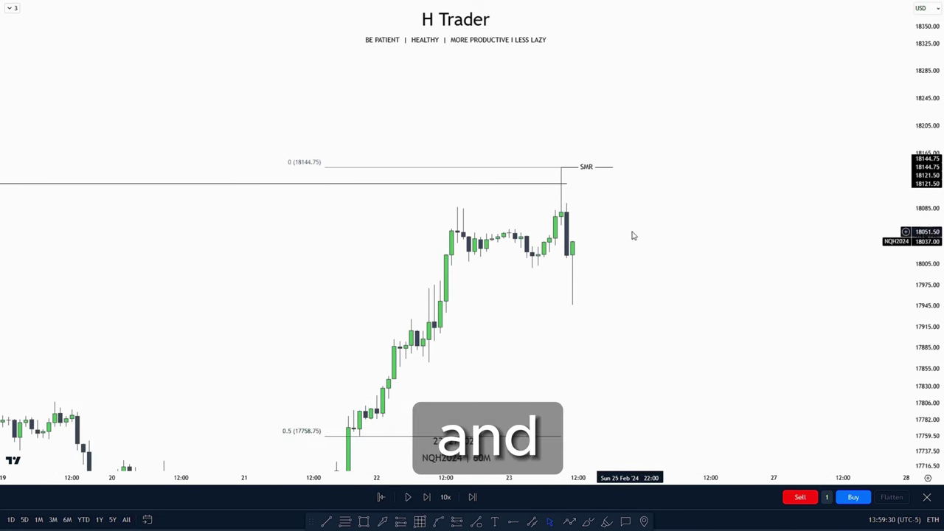
Step: Draw a rectangle over the fair value gap at the 0.5 retracement level, from about 17709 to 17765, extended to 27 February
{"action": "left_click_drag", "start_coordinate": [632, 234], "coordinate": [626, 290]}
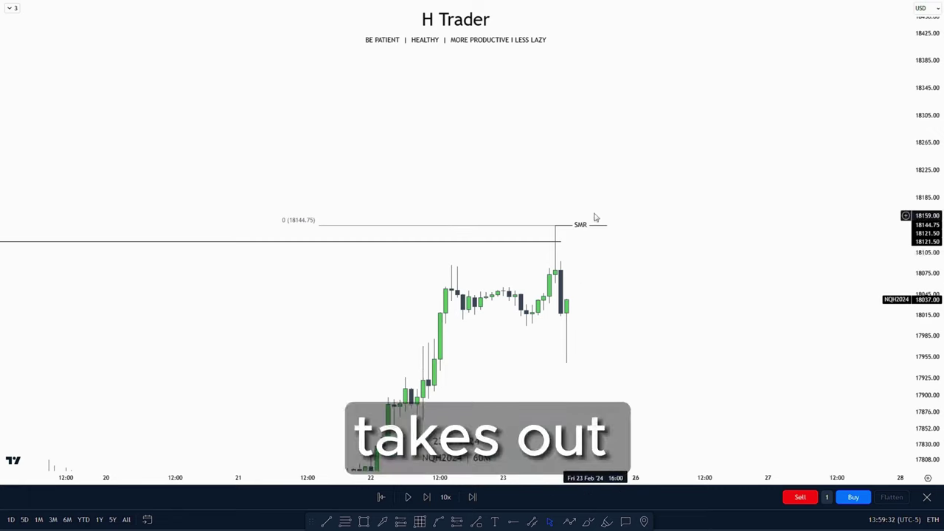
{"action": "left_click_drag", "start_coordinate": [656, 336], "coordinate": [561, 226]}
{"action": "left_click_drag", "start_coordinate": [573, 330], "coordinate": [595, 263]}
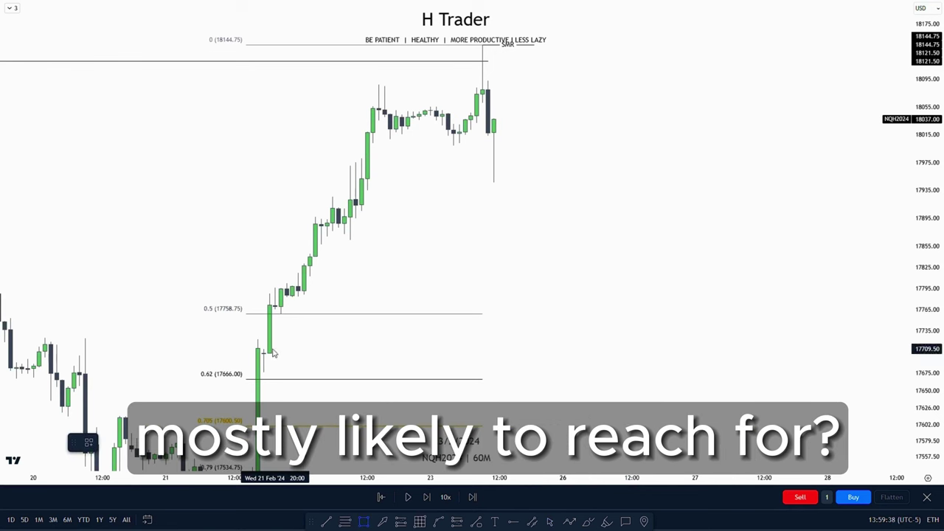
{"action": "mouse_move", "coordinate": [264, 348]}
{"action": "left_mouse_down"}
{"action": "mouse_move", "coordinate": [269, 305]}
{"action": "mouse_move", "coordinate": [705, 329]}
{"action": "left_mouse_up"}
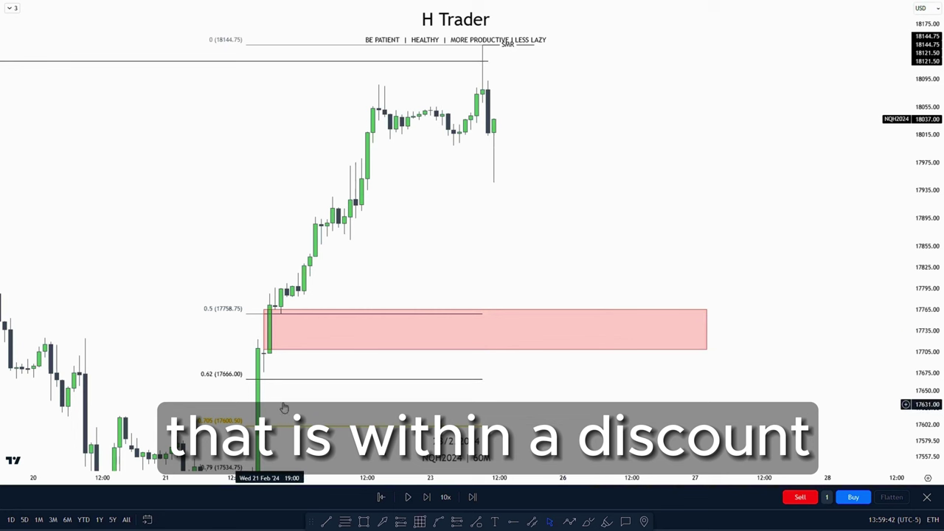
{"action": "left_click_drag", "start_coordinate": [392, 276], "coordinate": [345, 330]}
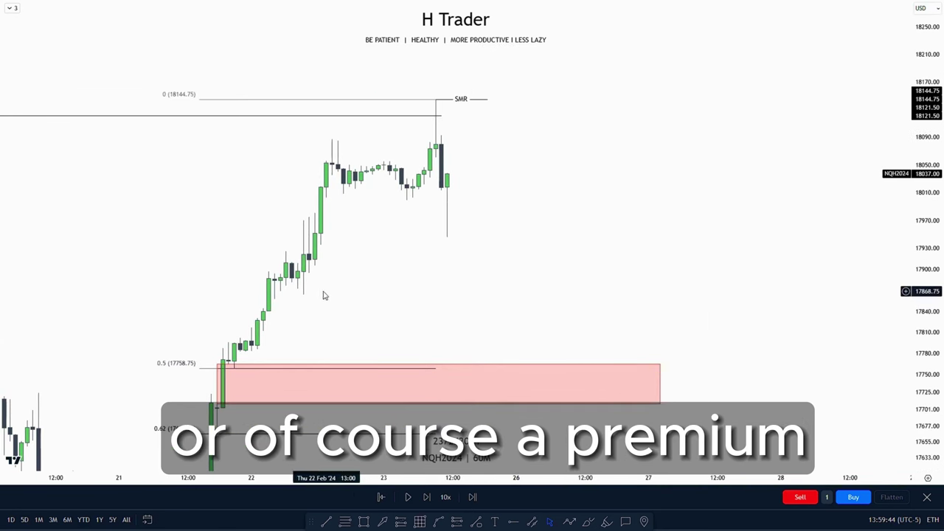
Step: Advance the replay to 28 February, pause it, and bring the gap rectangle and SMR high back into view
{"action": "left_click", "coordinate": [408, 497]}
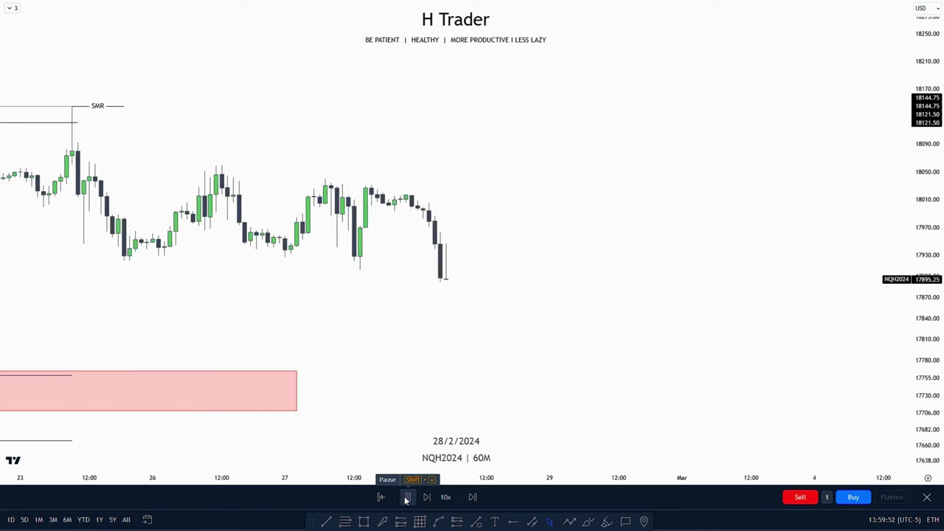
{"action": "left_click", "coordinate": [407, 498]}
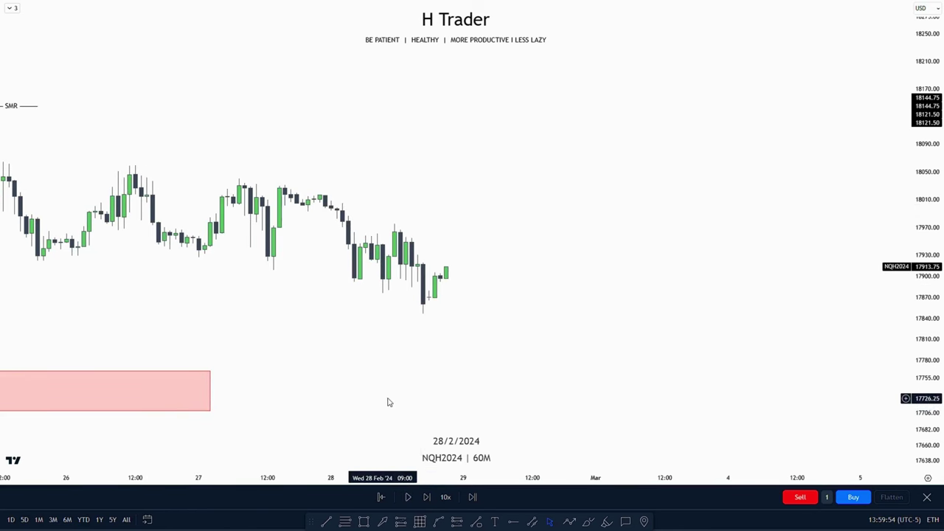
{"action": "left_click_drag", "start_coordinate": [389, 402], "coordinate": [668, 360]}
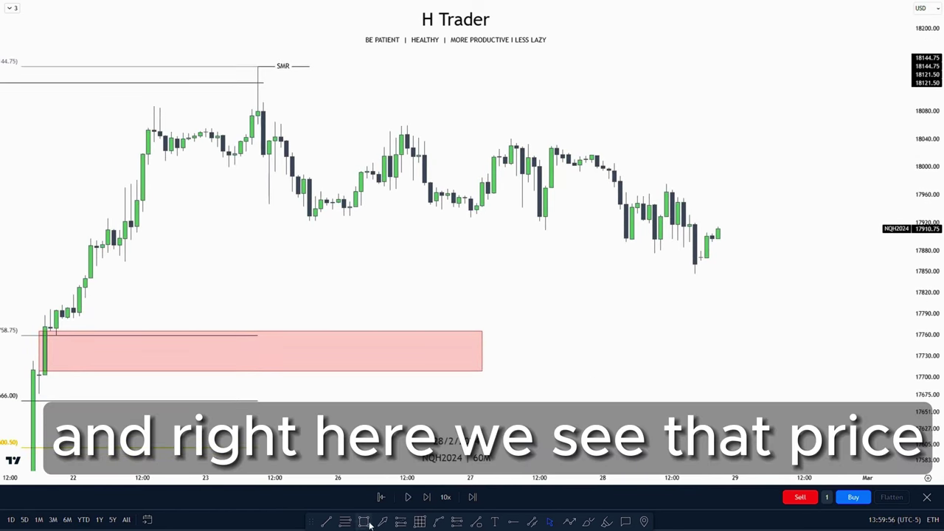
Step: Draw a rectangle over the 22 February fair value gap from 17844.00 to 17857.75 and extend it to 29 February
{"action": "left_click", "coordinate": [85, 275]}
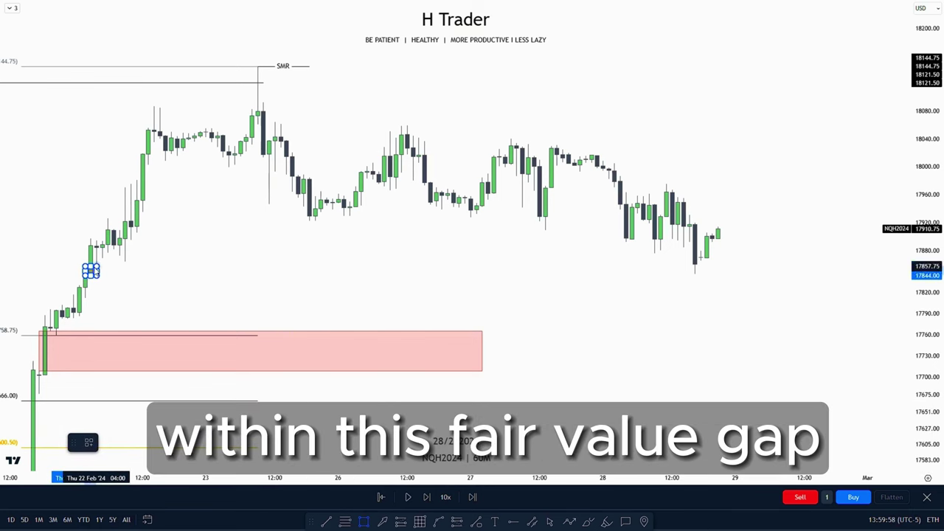
{"action": "left_click", "coordinate": [96, 266]}
{"action": "left_click_drag", "start_coordinate": [98, 270], "coordinate": [786, 270]}
{"action": "left_click", "coordinate": [773, 316]}
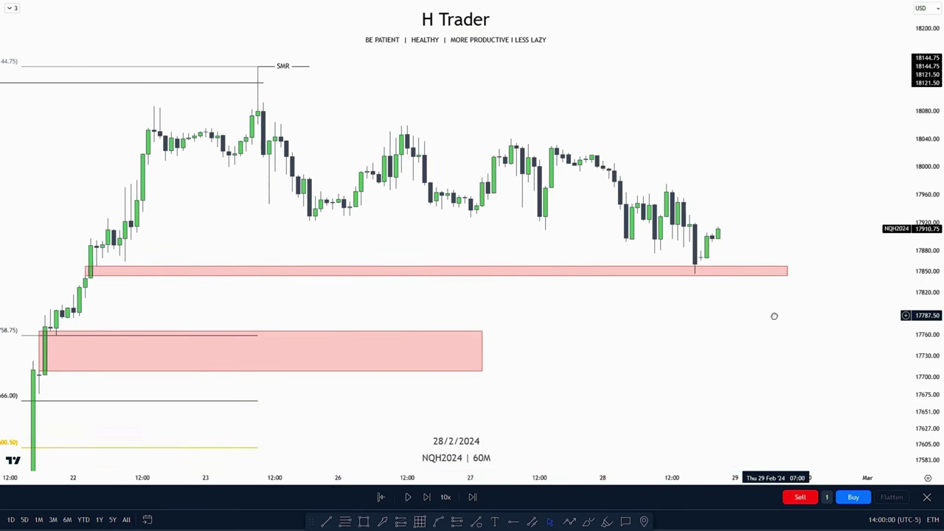
Step: Advance the replay from the narrow gap rectangle through 1 March until price trades above the SMR high
{"action": "left_click_drag", "start_coordinate": [773, 316], "coordinate": [709, 267]}
{"action": "scroll", "coordinate": [714, 246], "scroll_direction": "down", "scroll_amount": 2}
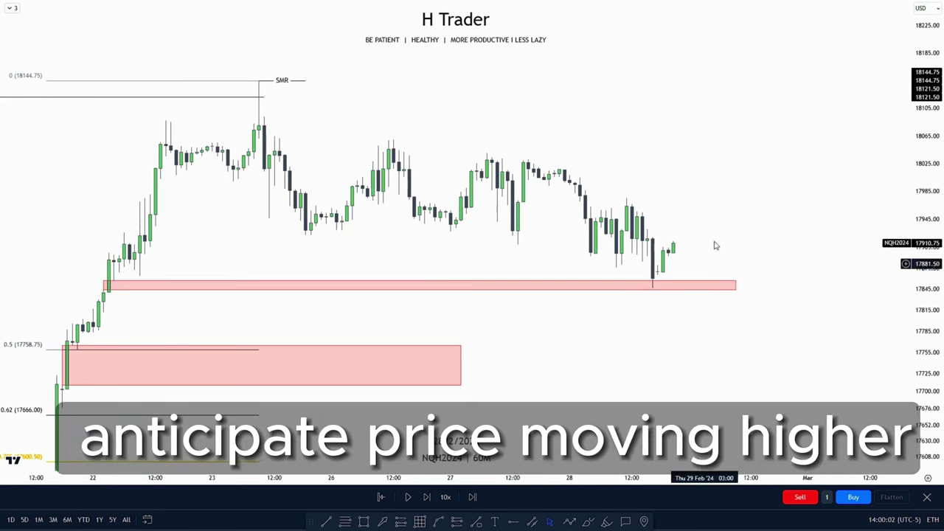
{"action": "left_click_drag", "start_coordinate": [710, 119], "coordinate": [706, 162]}
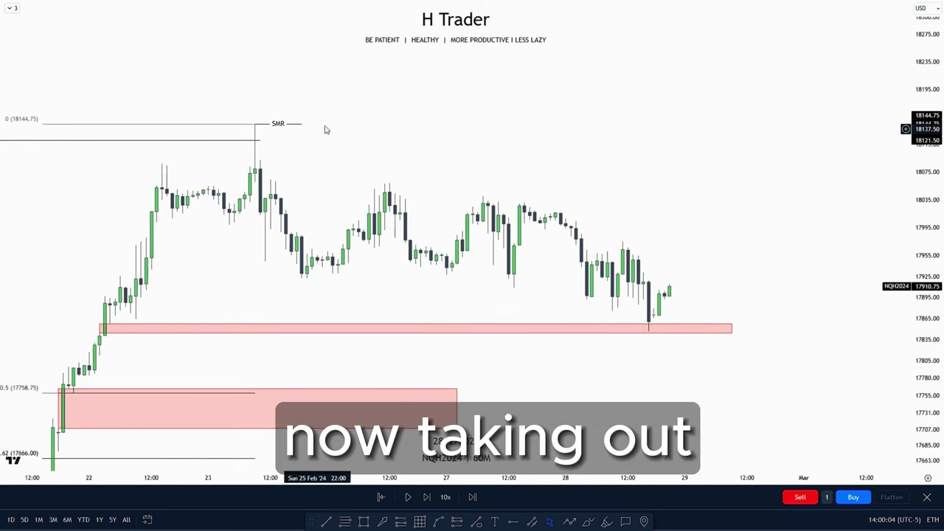
{"action": "left_click_drag", "start_coordinate": [365, 376], "coordinate": [339, 386]}
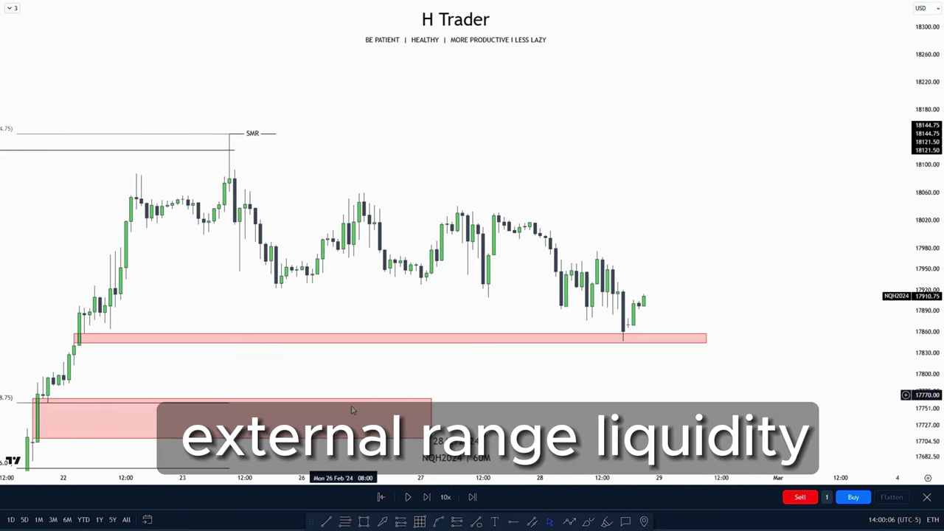
{"action": "left_click", "coordinate": [405, 499]}
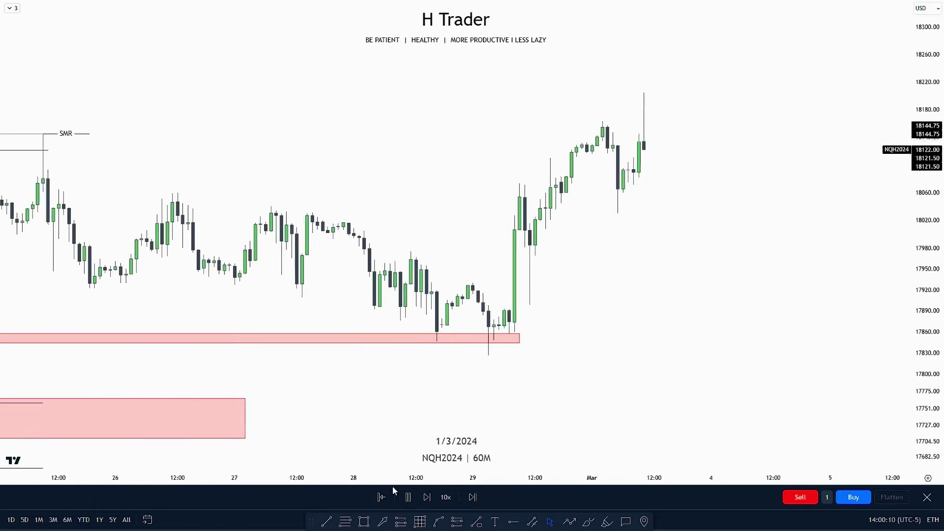
{"action": "left_click_drag", "start_coordinate": [505, 189], "coordinate": [479, 266]}
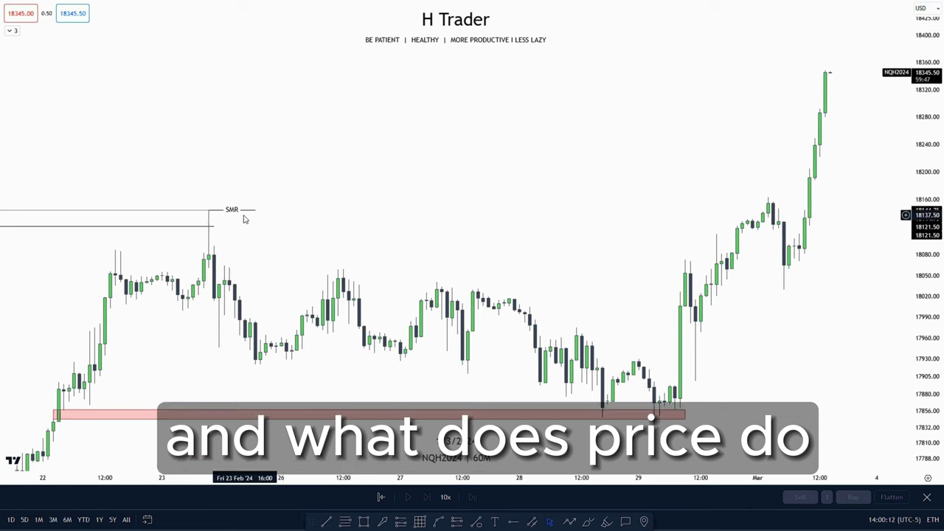
Step: Extend the SMR line at 18144.75 to about 03:00 on 1 March, where price takes out that high
{"action": "left_click_drag", "start_coordinate": [254, 210], "coordinate": [772, 205]}
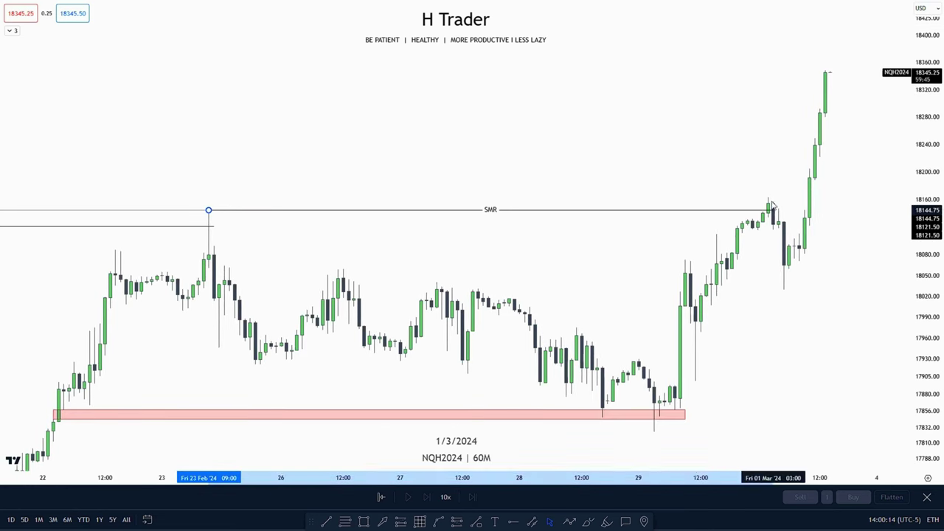
{"action": "left_click", "coordinate": [710, 187]}
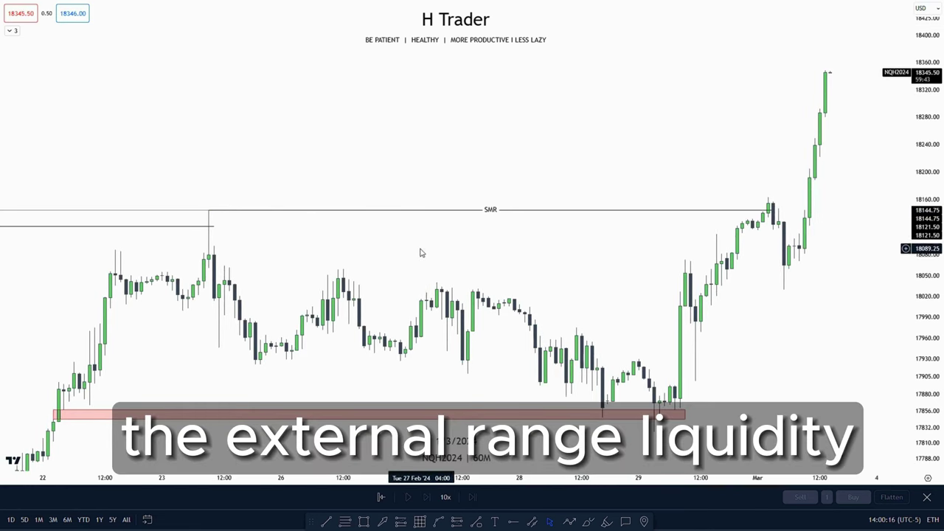
{"action": "left_click_drag", "start_coordinate": [420, 253], "coordinate": [565, 141]}
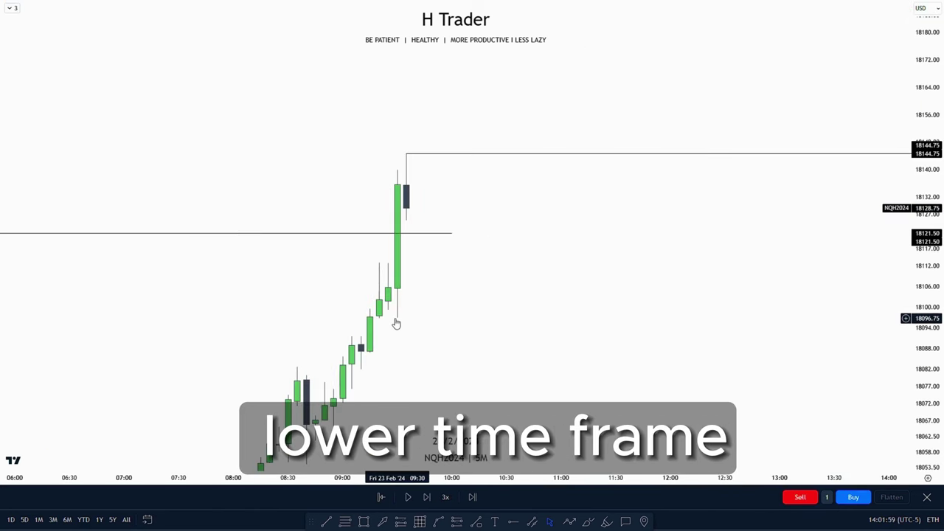
Step: Advance the 5-minute replay from the 18144.75 high on 23 February until price trades back down through the gap below it
{"action": "left_click_drag", "start_coordinate": [457, 310], "coordinate": [480, 292]}
{"action": "left_click_drag", "start_coordinate": [655, 379], "coordinate": [693, 383]}
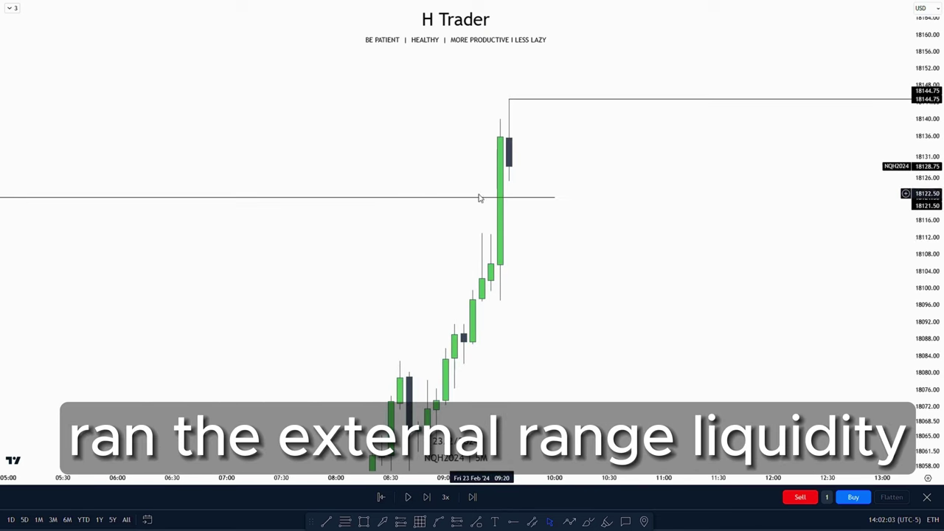
{"action": "left_click_drag", "start_coordinate": [615, 270], "coordinate": [574, 284]}
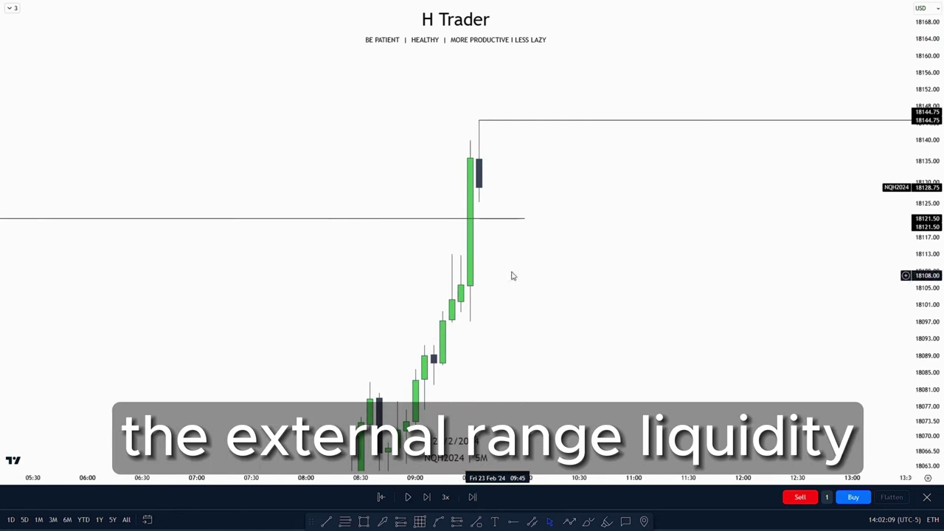
{"action": "left_click_drag", "start_coordinate": [541, 297], "coordinate": [505, 244]}
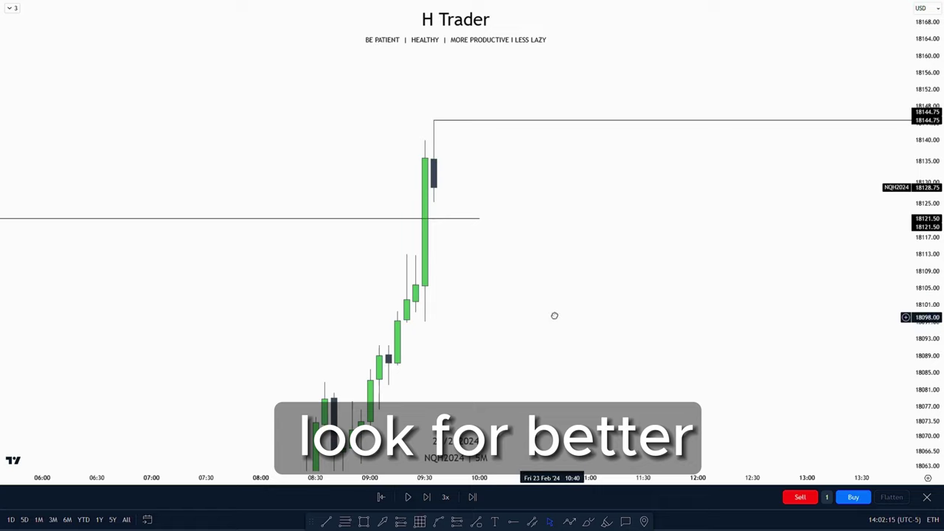
{"action": "left_click_drag", "start_coordinate": [555, 315], "coordinate": [549, 127]}
{"action": "left_click_drag", "start_coordinate": [465, 325], "coordinate": [486, 262]}
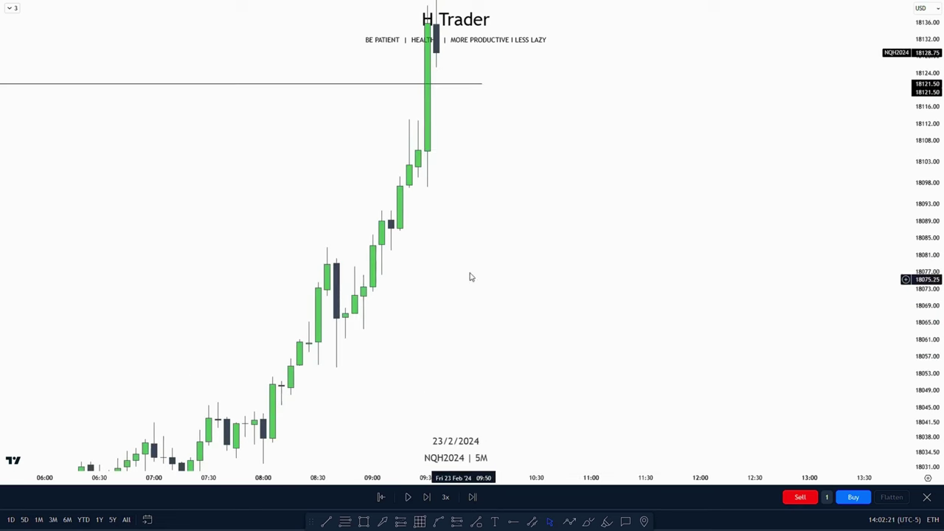
{"action": "left_click", "coordinate": [409, 498]}
Step: Draw a rectangle over the inversion fair value gap from 18112.75 to 18125.25, spanning 09:25 to 11:20 on 23 February
{"action": "left_click_drag", "start_coordinate": [451, 345], "coordinate": [521, 347]}
{"action": "scroll", "coordinate": [521, 348], "scroll_direction": "up", "scroll_amount": 1}
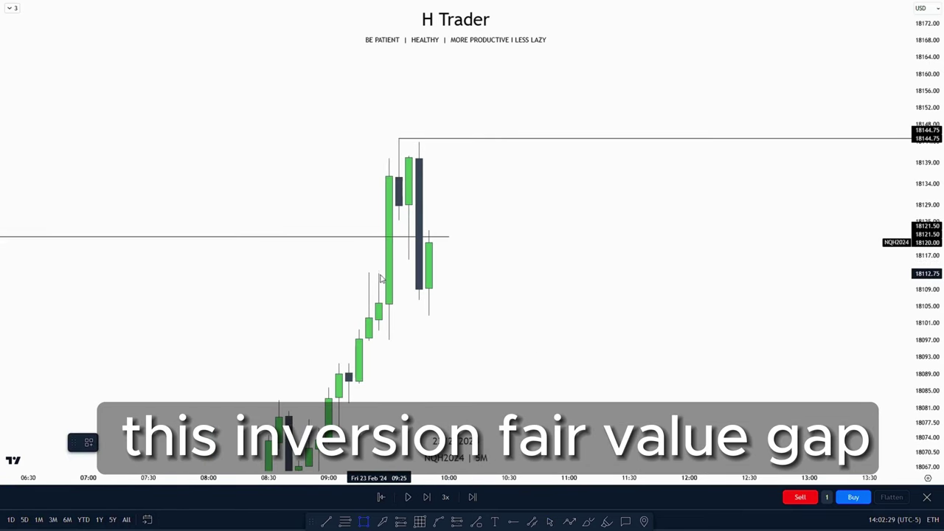
{"action": "mouse_move", "coordinate": [379, 274]}
{"action": "left_mouse_down"}
{"action": "mouse_move", "coordinate": [400, 220]}
{"action": "mouse_move", "coordinate": [609, 220]}
{"action": "left_mouse_up"}
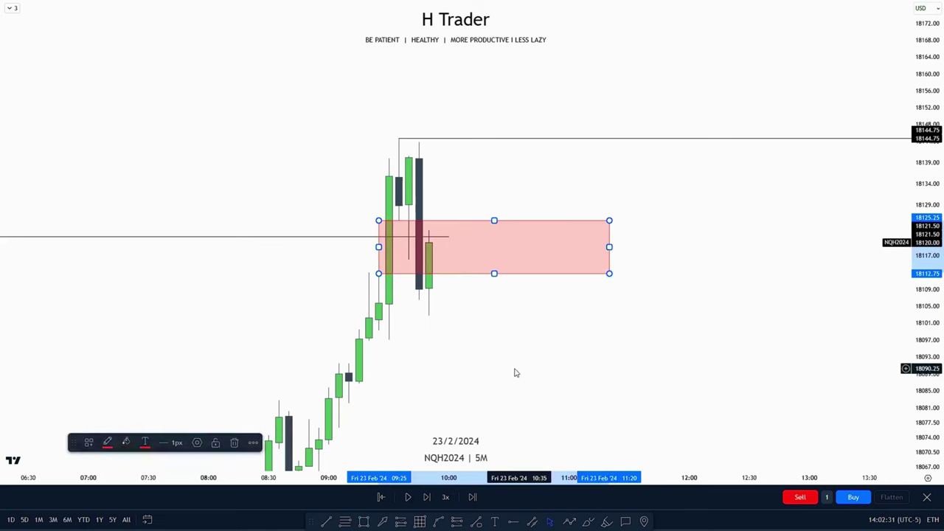
{"action": "left_click", "coordinate": [515, 373]}
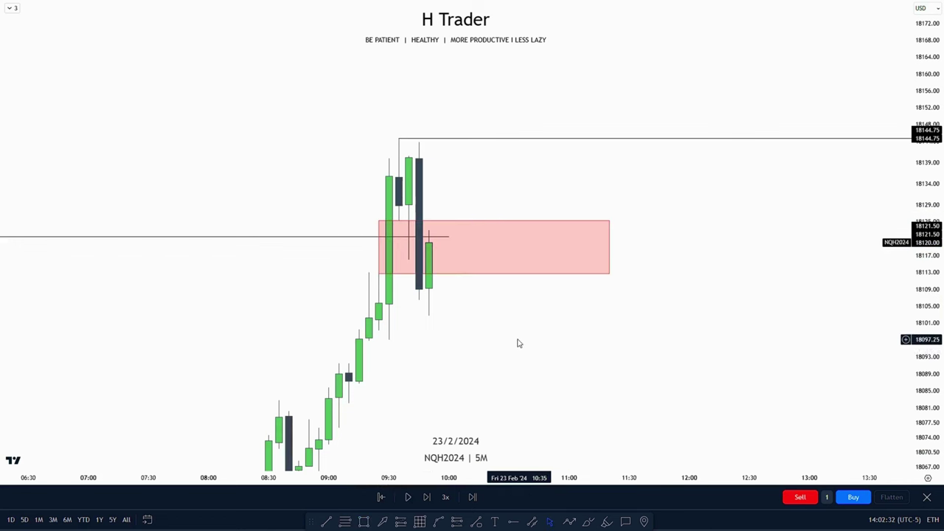
Step: Place a short position with its entry at 18112.75 on the gap's lower edge and its stop at 18144.75
{"action": "left_click", "coordinate": [457, 522]}
{"action": "left_click", "coordinate": [377, 273]}
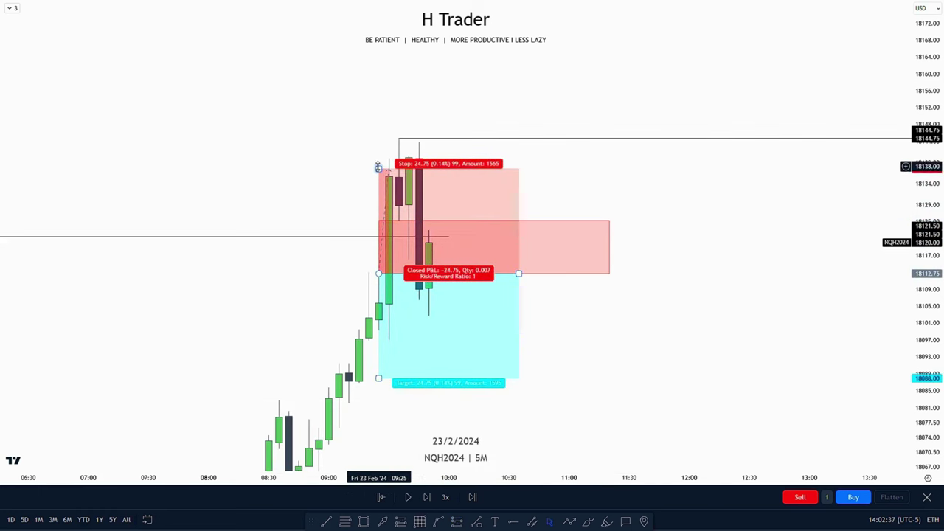
{"action": "left_click_drag", "start_coordinate": [379, 167], "coordinate": [401, 128]}
{"action": "left_click", "coordinate": [588, 358]}
Step: Set the short position's target to 17999.25, at the low formed around 04:30
{"action": "scroll", "coordinate": [587, 358], "scroll_direction": "down", "scroll_amount": 6}
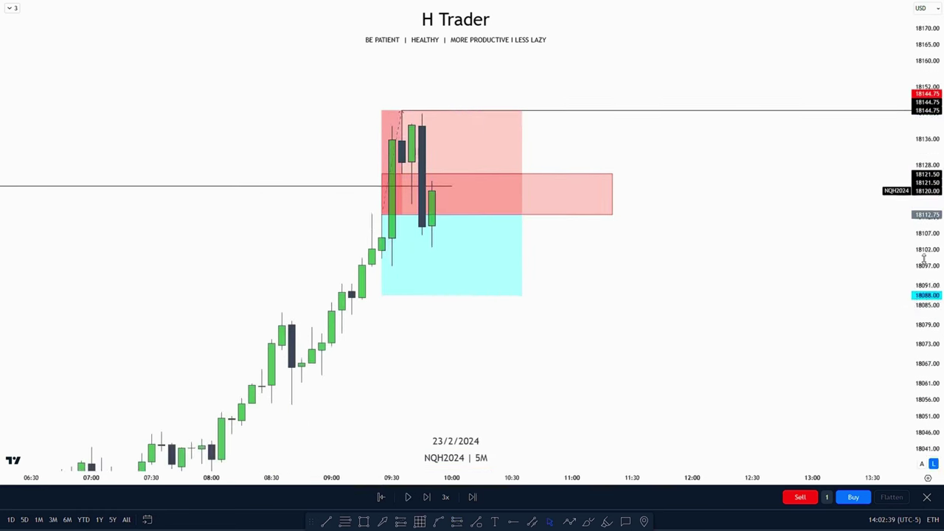
{"action": "left_click_drag", "start_coordinate": [498, 201], "coordinate": [176, 353]}
{"action": "left_click_drag", "start_coordinate": [368, 329], "coordinate": [364, 342]}
{"action": "left_click_drag", "start_coordinate": [931, 269], "coordinate": [935, 162]}
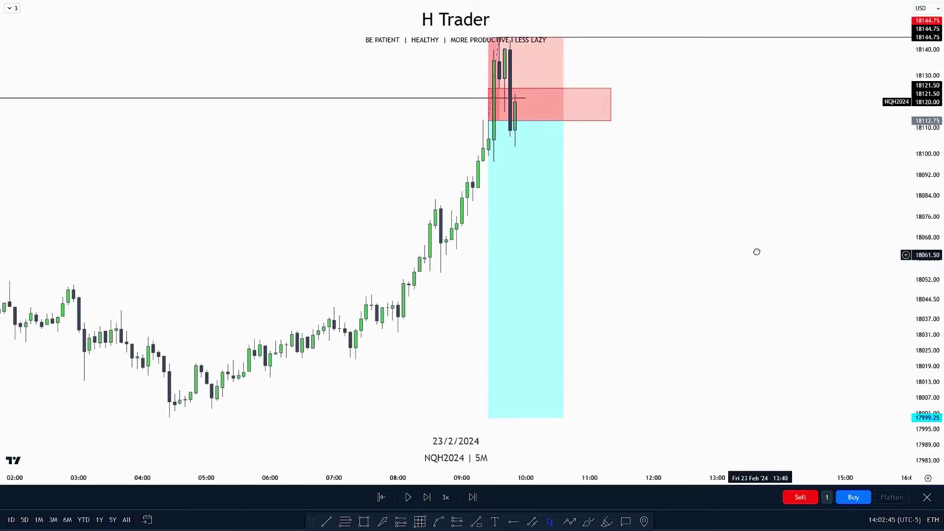
Step: Advance the replay to about 11:20 on 23 February, past the short position's target, and pause it
{"action": "left_click_drag", "start_coordinate": [757, 251], "coordinate": [751, 223]}
{"action": "left_click_drag", "start_coordinate": [679, 226], "coordinate": [634, 268]}
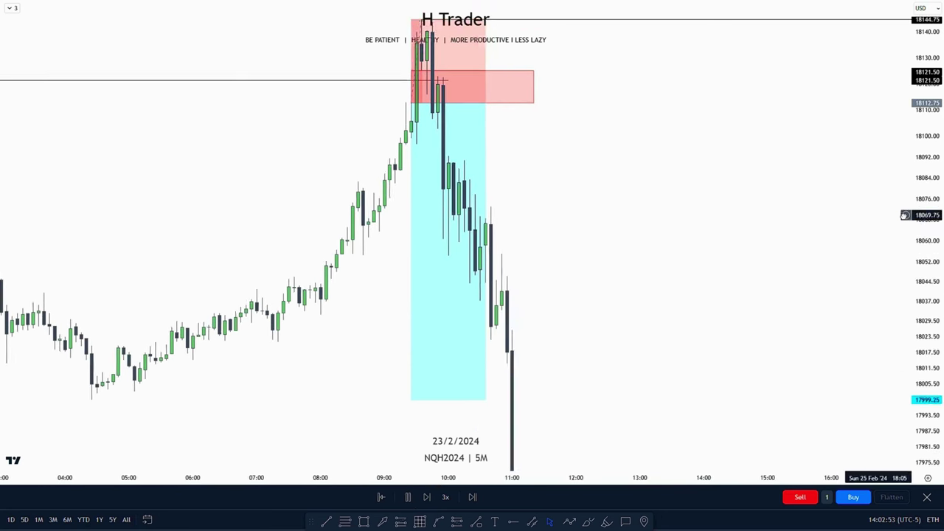
{"action": "left_click_drag", "start_coordinate": [904, 216], "coordinate": [905, 221]}
{"action": "left_click", "coordinate": [409, 497]}
{"action": "left_click_drag", "start_coordinate": [638, 392], "coordinate": [661, 327]}
{"action": "left_click_drag", "start_coordinate": [936, 151], "coordinate": [943, 190]}
{"action": "left_click_drag", "start_coordinate": [728, 315], "coordinate": [794, 255]}
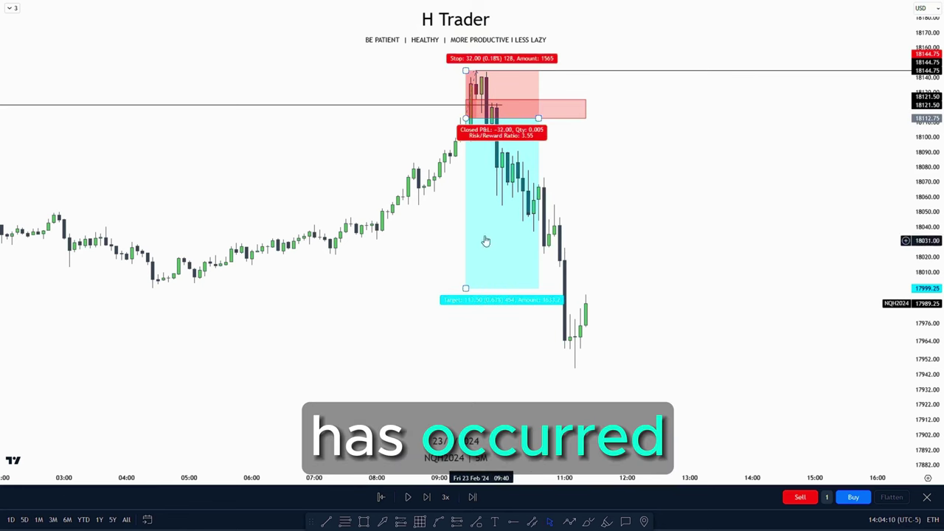
Step: Examine the decline from the 23 February high in relation to the 22 February fair value gap rectangle below
{"action": "left_click_drag", "start_coordinate": [419, 369], "coordinate": [333, 282]}
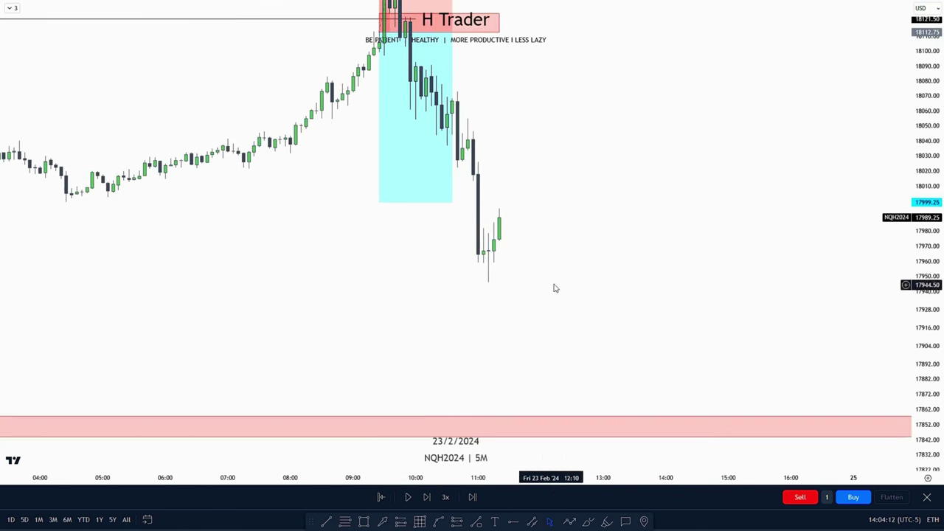
{"action": "scroll", "coordinate": [525, 260], "scroll_direction": "down", "scroll_amount": 10}
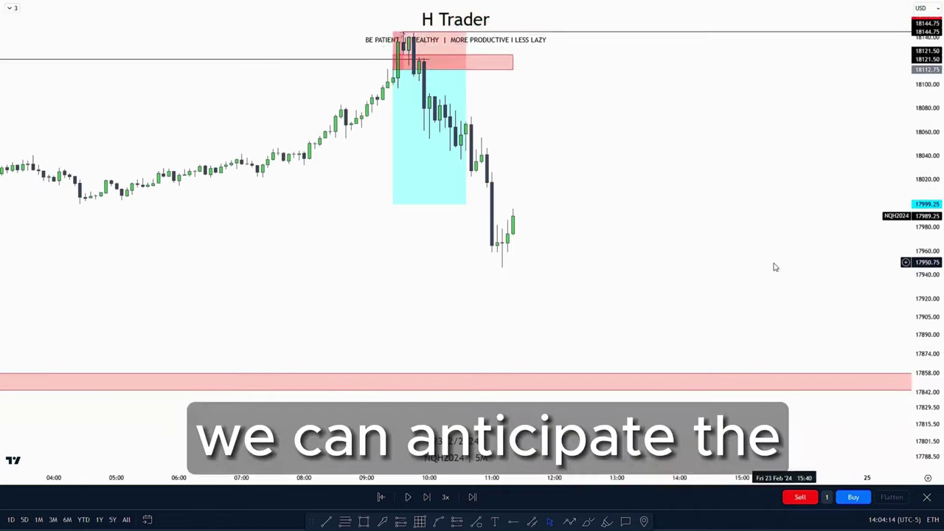
{"action": "scroll", "coordinate": [559, 245], "scroll_direction": "down", "scroll_amount": 2}
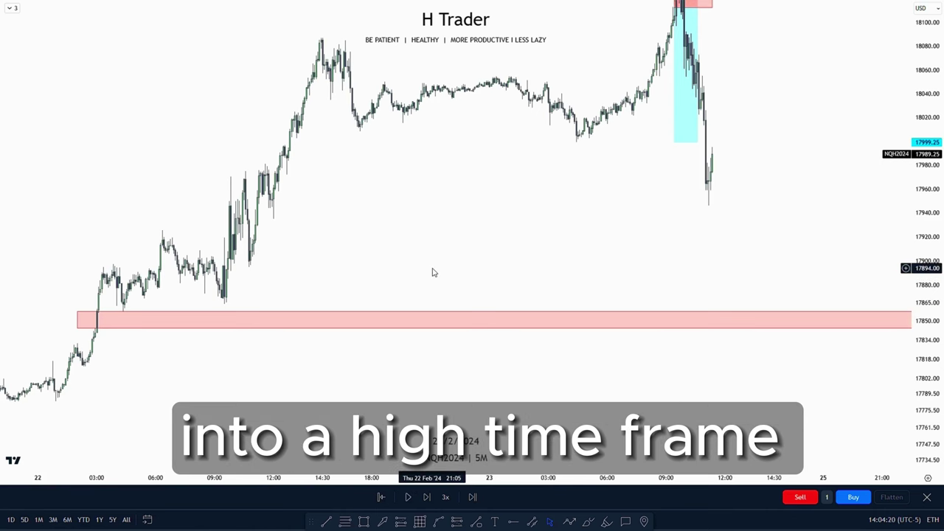
{"action": "left_click_drag", "start_coordinate": [434, 270], "coordinate": [278, 383]}
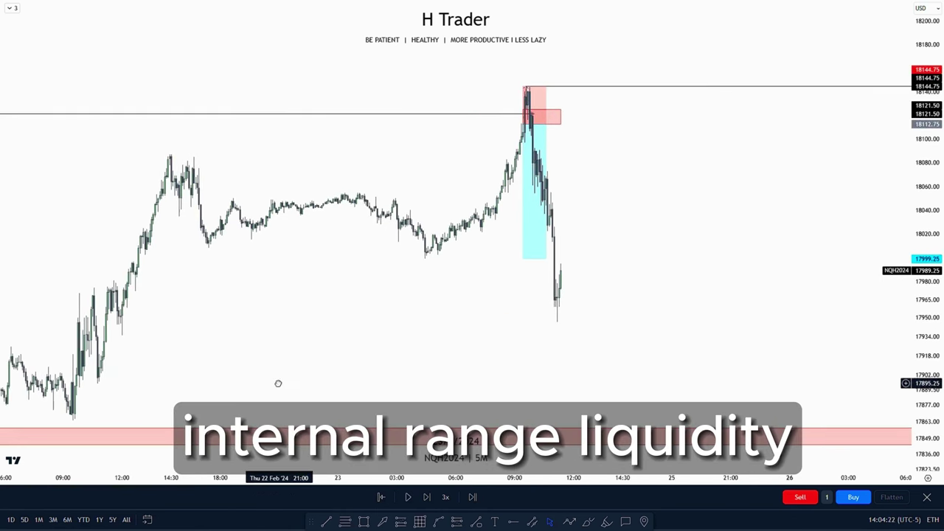
{"action": "left_click_drag", "start_coordinate": [339, 365], "coordinate": [272, 277]}
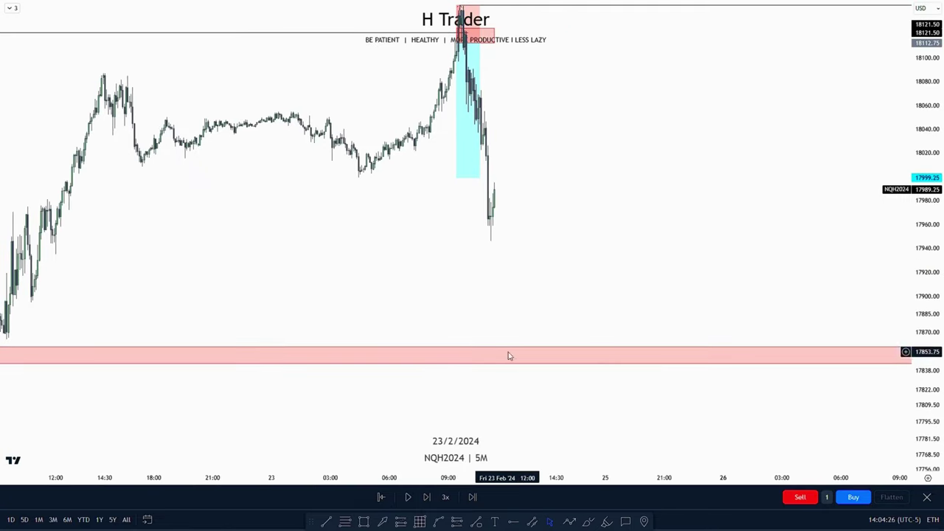
{"action": "left_click_drag", "start_coordinate": [505, 289], "coordinate": [529, 326]}
{"action": "left_click_drag", "start_coordinate": [395, 314], "coordinate": [443, 273]}
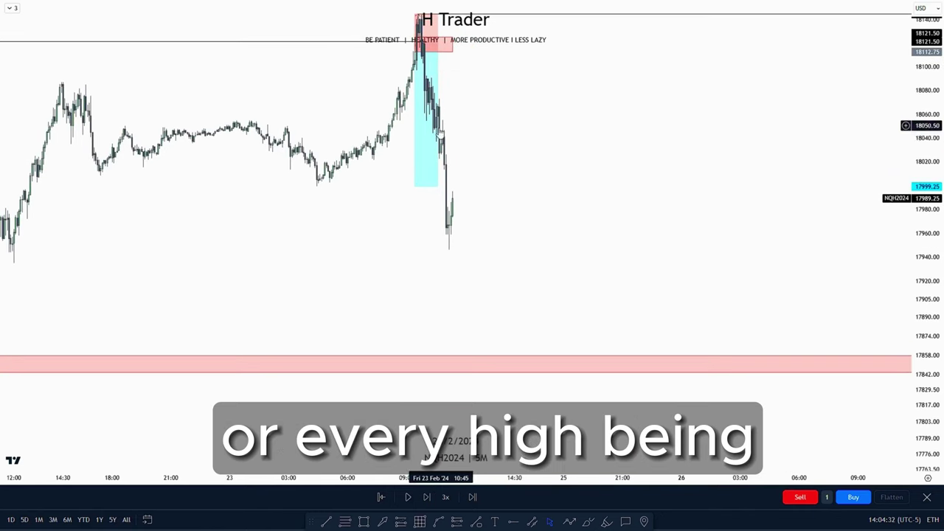
{"action": "left_click_drag", "start_coordinate": [497, 312], "coordinate": [466, 215]}
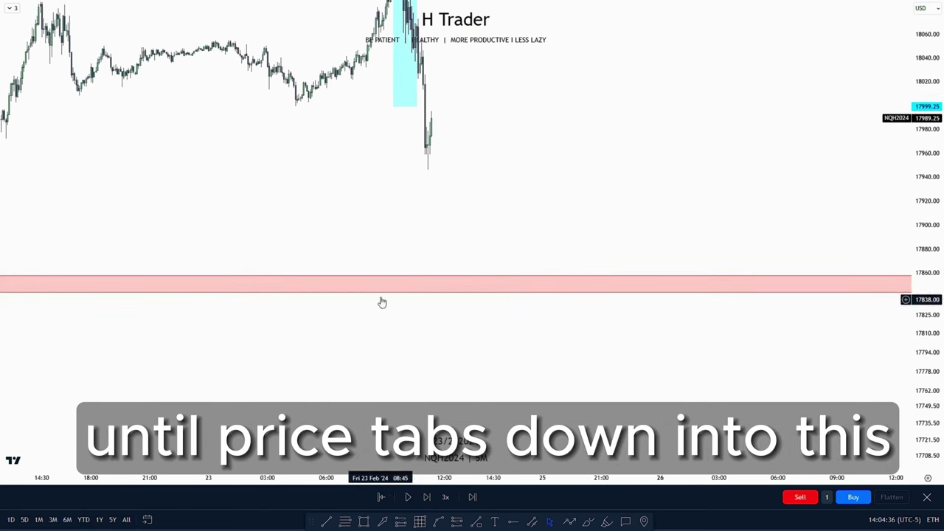
{"action": "left_click_drag", "start_coordinate": [480, 213], "coordinate": [487, 281]}
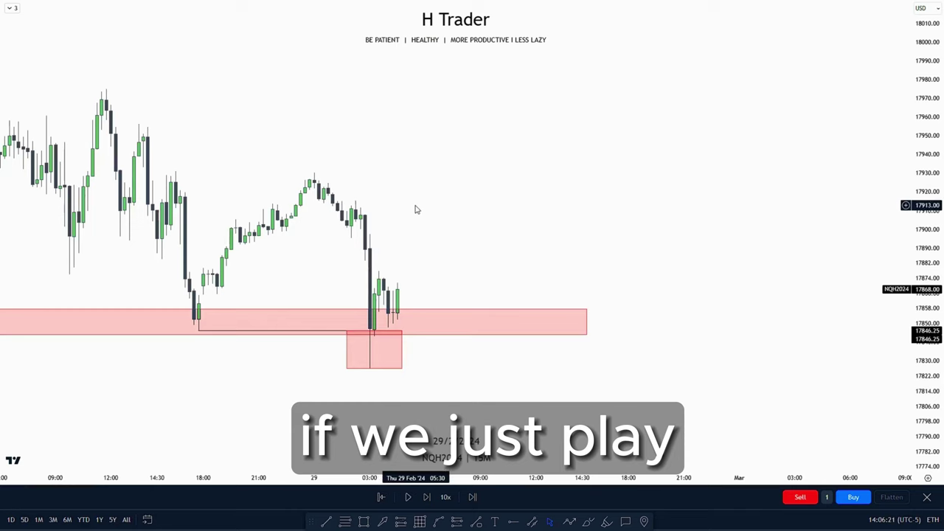
Step: Examine the 15-minute price action at the 22 February gap rectangle and the 17846.25 low line on 29 February
{"action": "left_click_drag", "start_coordinate": [446, 203], "coordinate": [515, 166]}
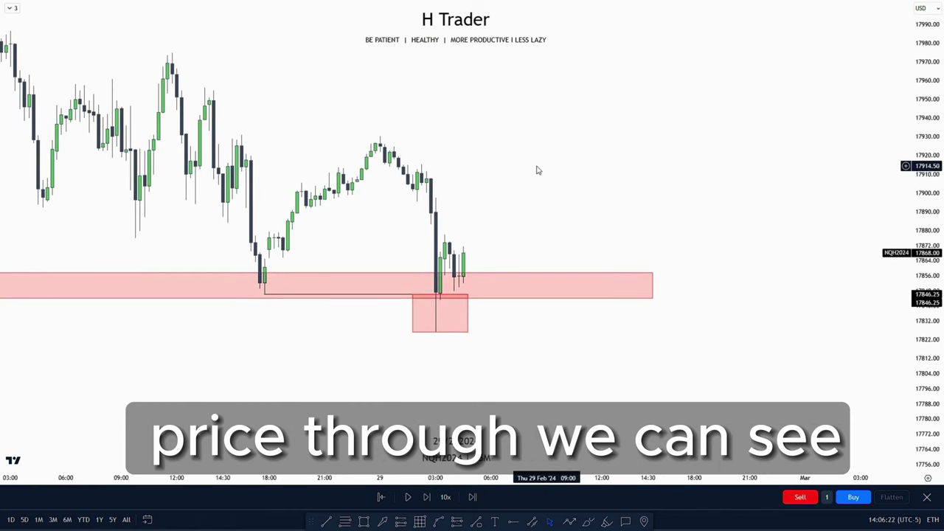
{"action": "left_click_drag", "start_coordinate": [925, 162], "coordinate": [924, 243]}
{"action": "scroll", "coordinate": [741, 183], "scroll_direction": "down", "scroll_amount": 8}
{"action": "scroll", "coordinate": [744, 186], "scroll_direction": "down", "scroll_amount": 4}
{"action": "left_click_drag", "start_coordinate": [665, 205], "coordinate": [446, 251]}
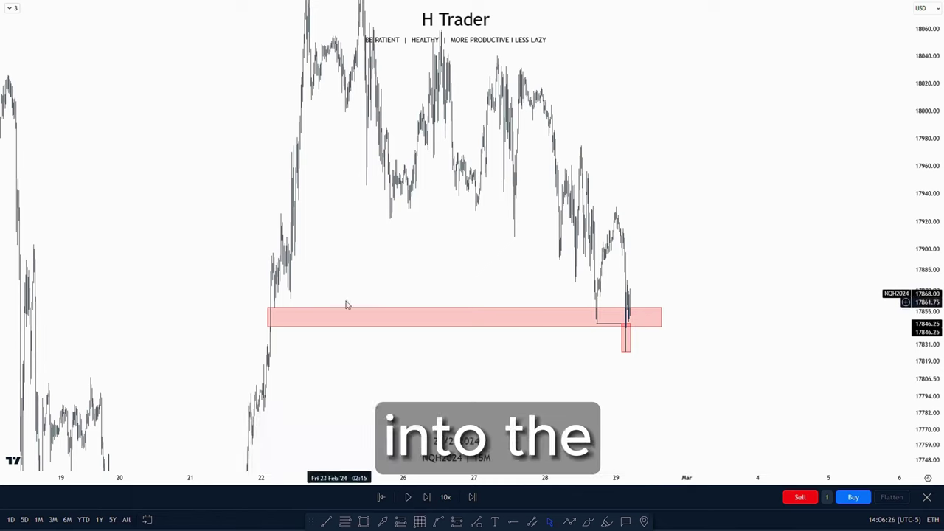
{"action": "scroll", "coordinate": [366, 282], "scroll_direction": "up", "scroll_amount": 10}
{"action": "left_click_drag", "start_coordinate": [426, 273], "coordinate": [837, 248]}
{"action": "left_click_drag", "start_coordinate": [932, 230], "coordinate": [935, 77]}
{"action": "left_click_drag", "start_coordinate": [721, 187], "coordinate": [838, 187]}
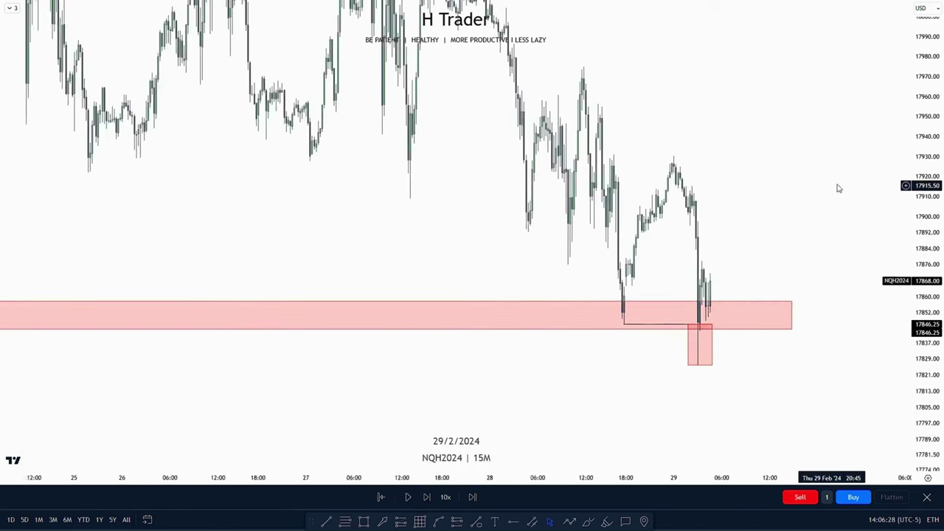
{"action": "scroll", "coordinate": [759, 206], "scroll_direction": "up", "scroll_amount": 7}
{"action": "left_click_drag", "start_coordinate": [562, 226], "coordinate": [639, 218]}
{"action": "scroll", "coordinate": [527, 265], "scroll_direction": "up", "scroll_amount": 2}
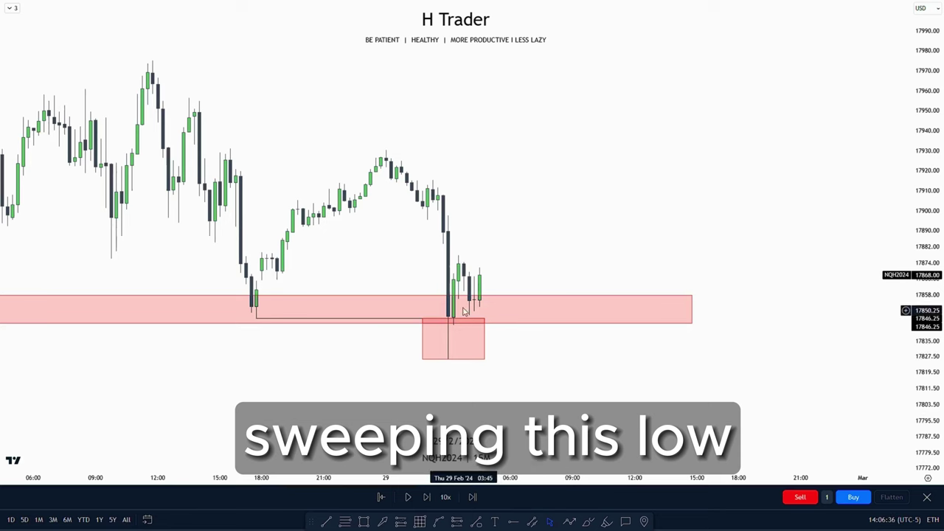
{"action": "left_click_drag", "start_coordinate": [523, 224], "coordinate": [475, 282]}
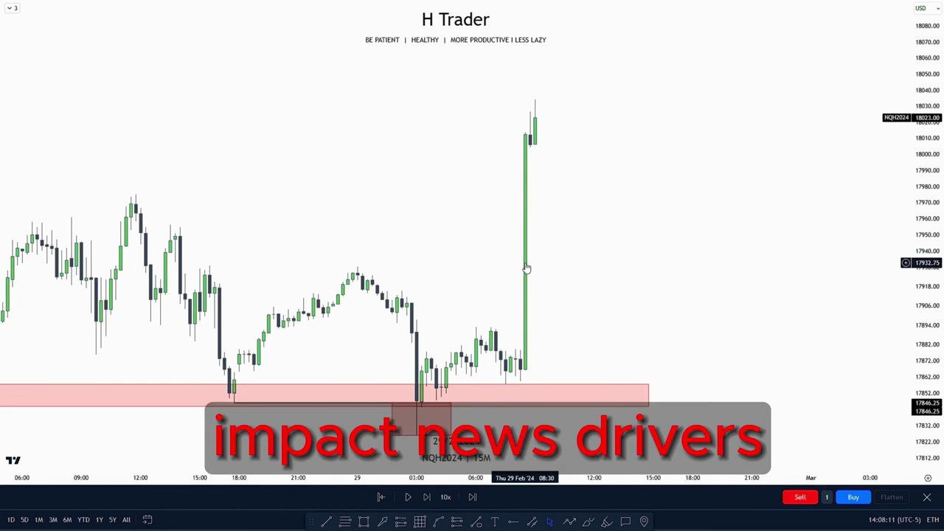
Step: Examine the 29 February 08:30 rally away from the fair value gap on the 15-minute chart
{"action": "scroll", "coordinate": [604, 221], "scroll_direction": "down", "scroll_amount": 3}
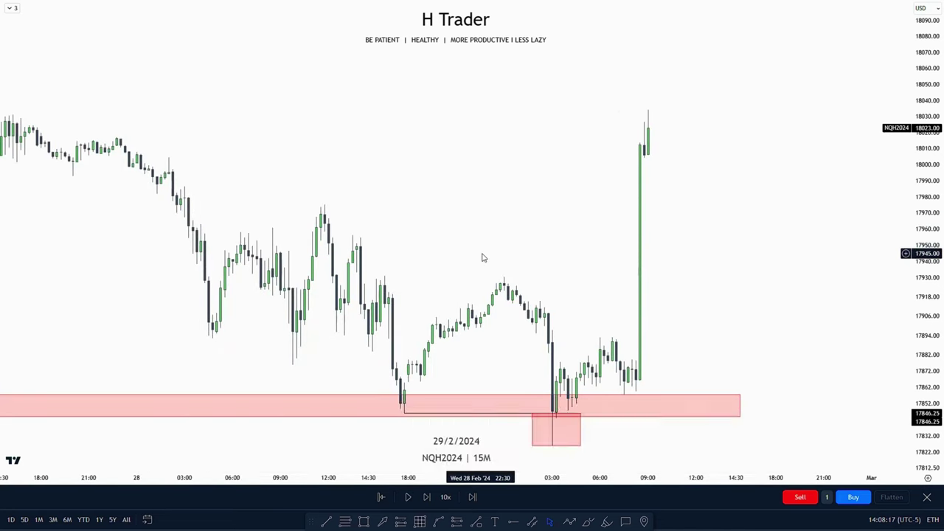
{"action": "left_click_drag", "start_coordinate": [497, 226], "coordinate": [350, 304]}
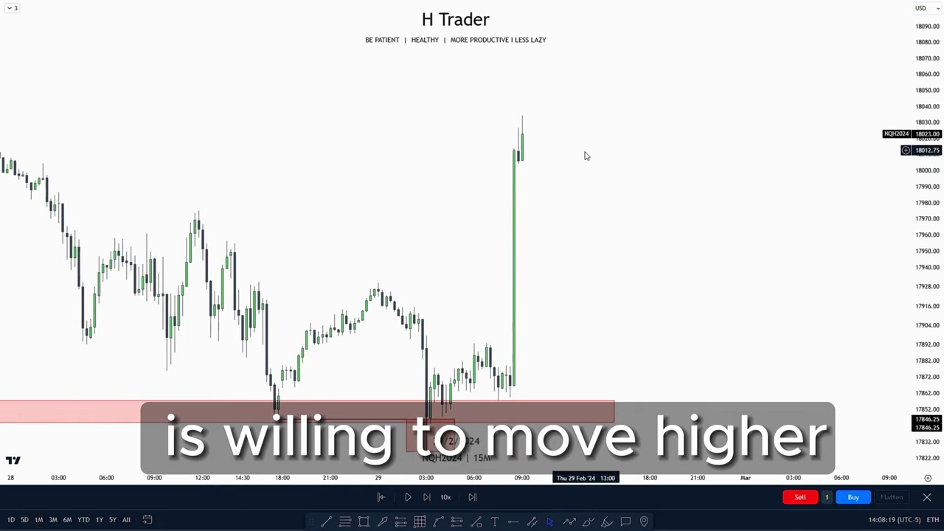
{"action": "left_click_drag", "start_coordinate": [610, 239], "coordinate": [712, 239]}
{"action": "scroll", "coordinate": [699, 240], "scroll_direction": "up", "scroll_amount": 3}
{"action": "left_click_drag", "start_coordinate": [646, 245], "coordinate": [650, 273]}
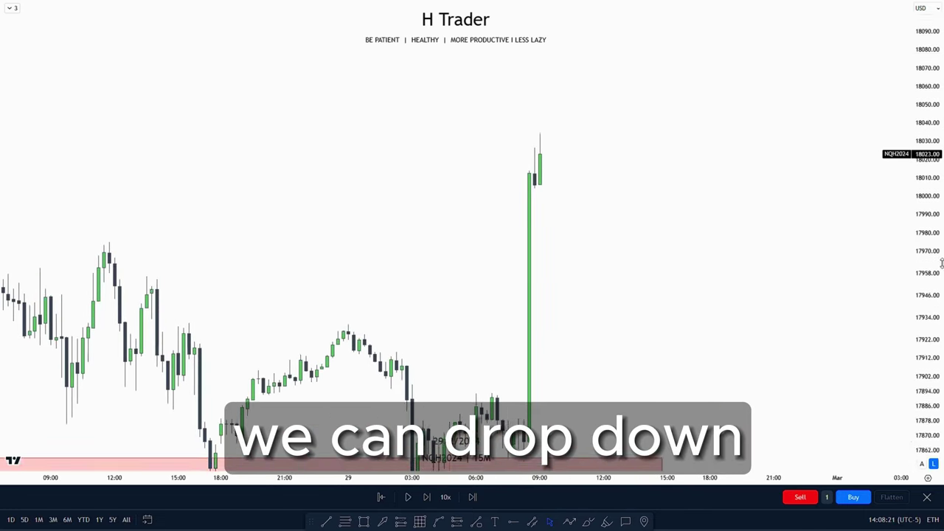
{"action": "scroll", "coordinate": [663, 262], "scroll_direction": "up", "scroll_amount": 1}
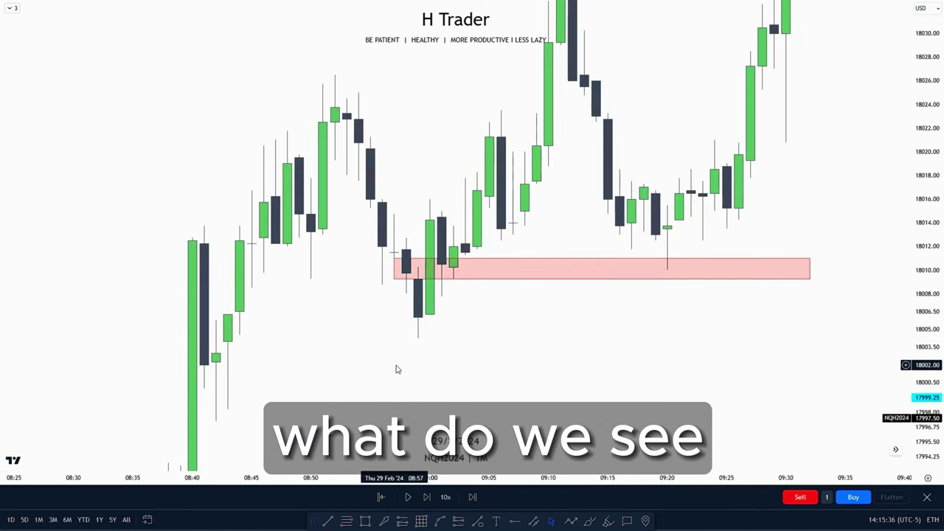
Step: Measure the 08:41 candle body from 18002.00 to 18012.25 with a Fibonacci retracement, and delete the drawing
{"action": "left_click", "coordinate": [347, 521]}
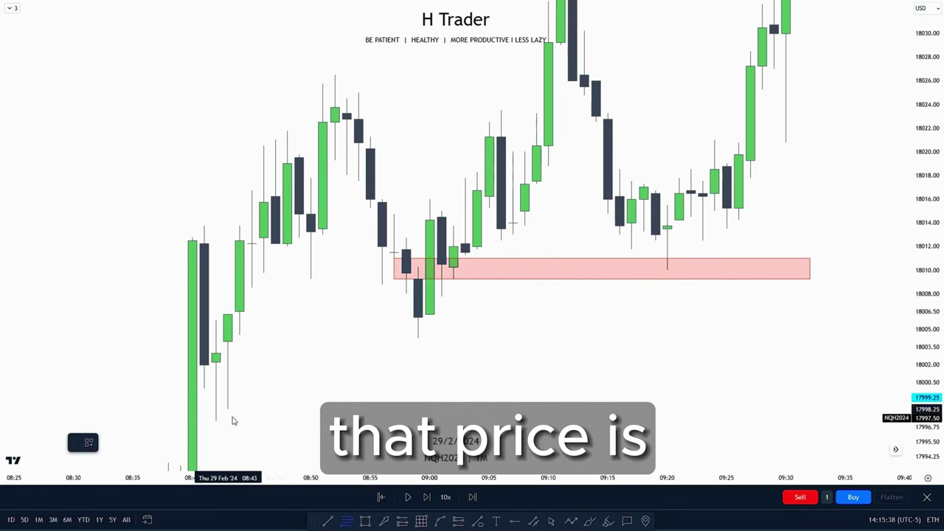
{"action": "left_click", "coordinate": [203, 365]}
{"action": "left_click", "coordinate": [203, 243]}
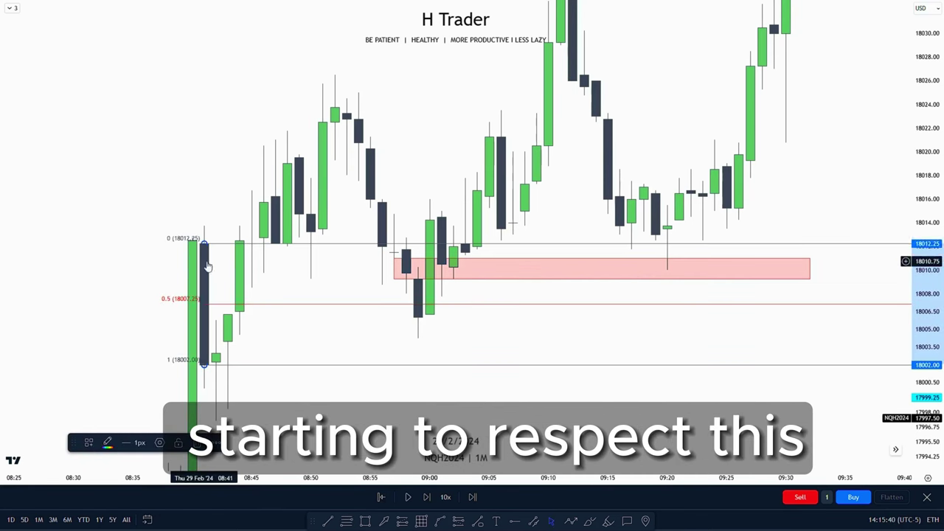
{"action": "key", "text": "Delete"}
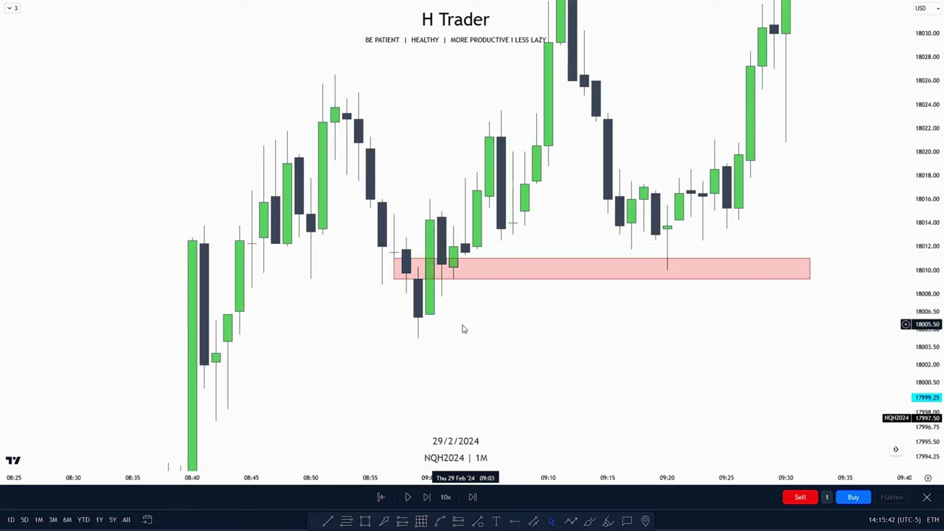
Step: Place a long position at 08:57 with its entry at 18011.00 on the upper edge of the 1-minute gap rectangle
{"action": "left_click_drag", "start_coordinate": [464, 329], "coordinate": [502, 355]}
{"action": "left_click_drag", "start_coordinate": [928, 376], "coordinate": [928, 276]}
{"action": "left_click_drag", "start_coordinate": [586, 409], "coordinate": [577, 361]}
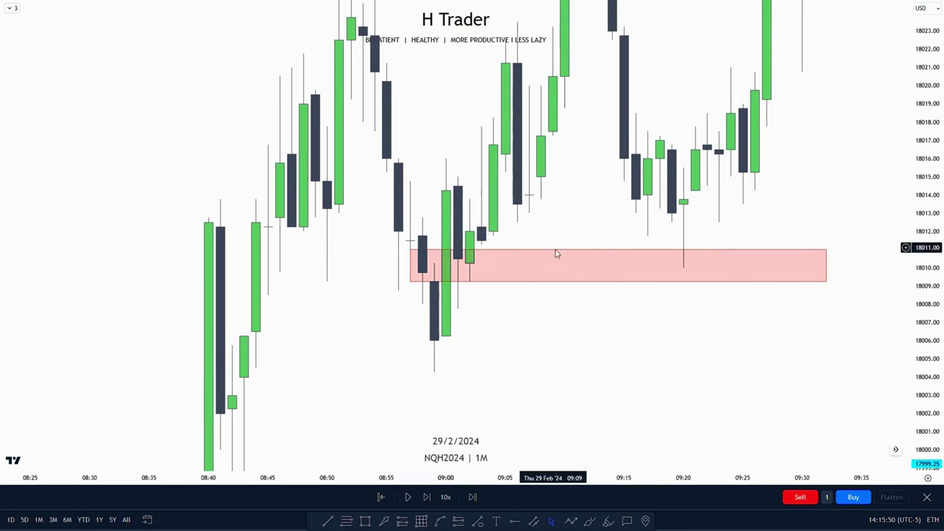
{"action": "left_click_drag", "start_coordinate": [553, 273], "coordinate": [529, 305]}
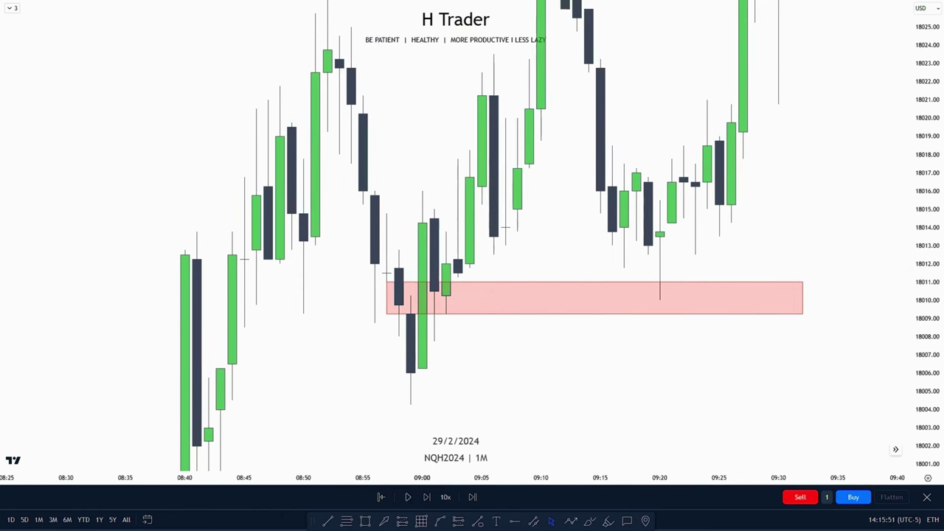
{"action": "left_click", "coordinate": [387, 296]}
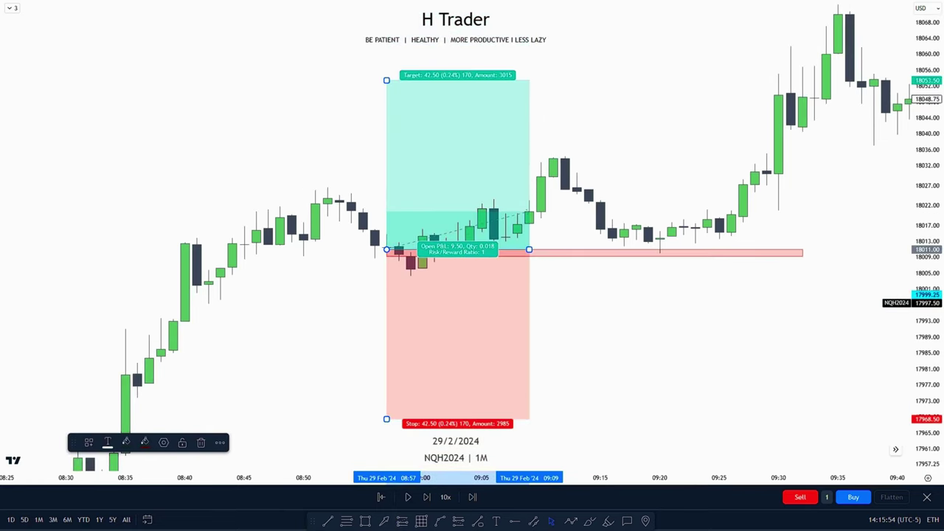
Step: Set the long position's stop to 18004.25 below the 1-minute gap and lower its target to the 08:52 swing high
{"action": "left_click_drag", "start_coordinate": [386, 419], "coordinate": [410, 286]}
{"action": "left_click_drag", "start_coordinate": [927, 420], "coordinate": [927, 74]}
{"action": "left_click_drag", "start_coordinate": [680, 114], "coordinate": [725, 315]}
{"action": "left_click_drag", "start_coordinate": [917, 153], "coordinate": [904, 384]}
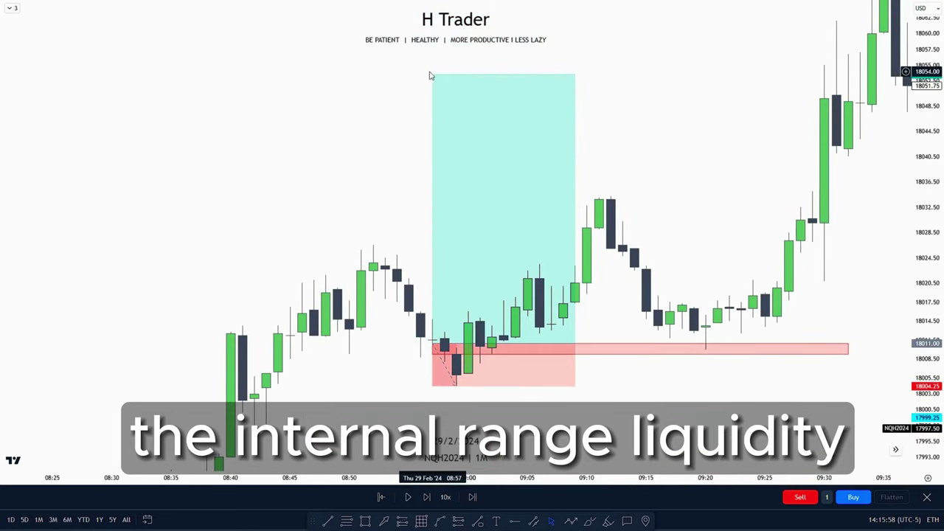
{"action": "left_click_drag", "start_coordinate": [430, 76], "coordinate": [430, 238]}
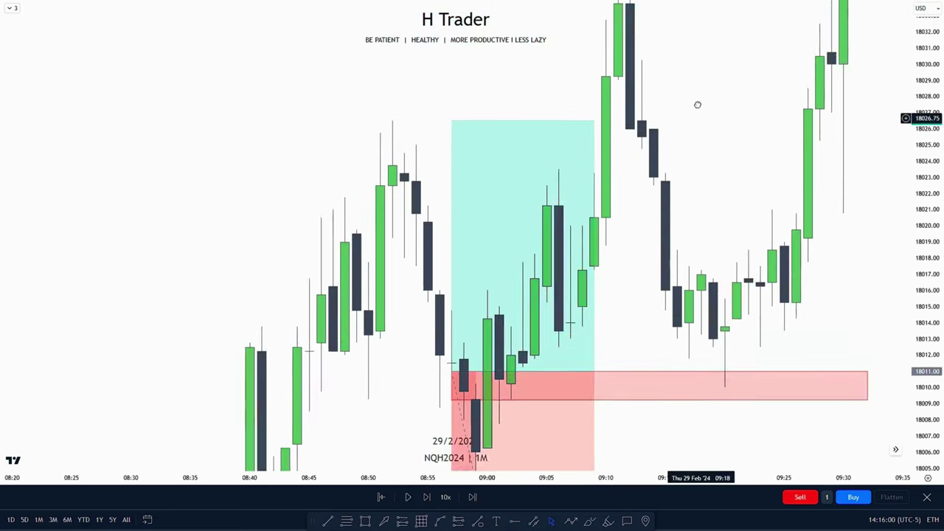
Step: Delete the 08:57 long position and the 1-minute gap rectangle beneath it
{"action": "left_click", "coordinate": [575, 257]}
{"action": "key", "text": "Delete"}
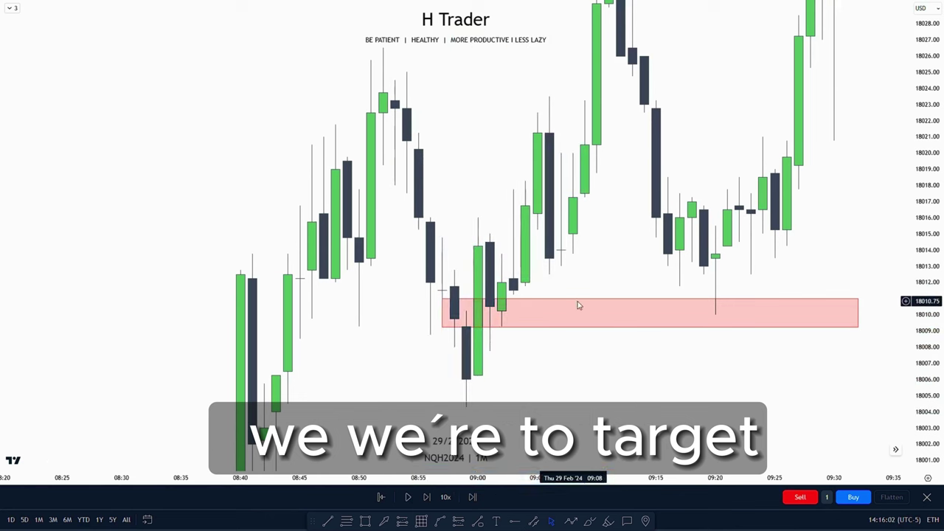
{"action": "left_click", "coordinate": [582, 307]}
{"action": "key", "text": "Delete"}
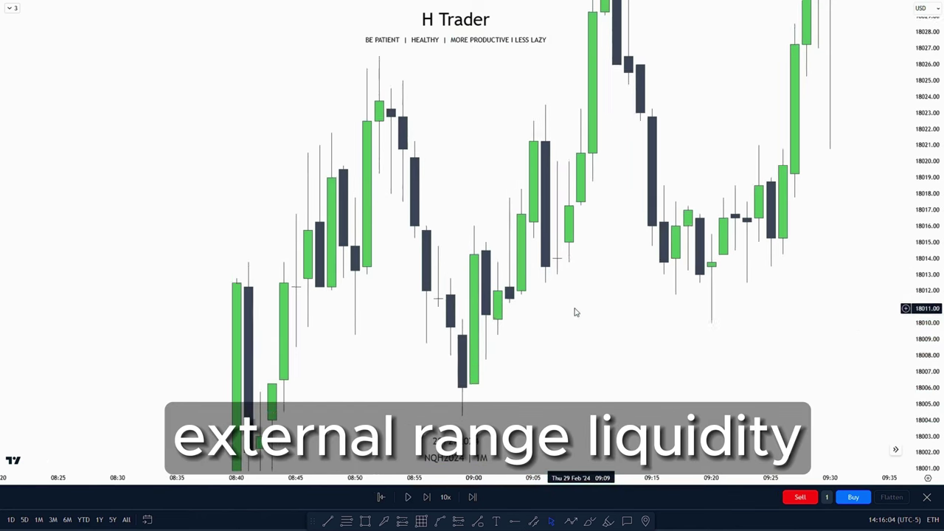
Step: Play the 1-minute replay forward on 29 February to about 11:15 and pause it
{"action": "scroll", "coordinate": [576, 313], "scroll_direction": "down", "scroll_amount": 8}
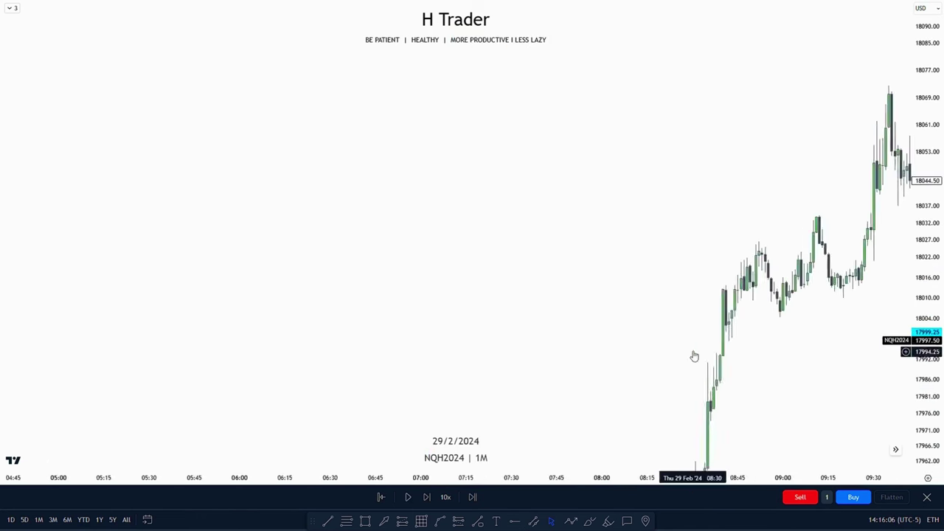
{"action": "scroll", "coordinate": [694, 356], "scroll_direction": "down", "scroll_amount": 10}
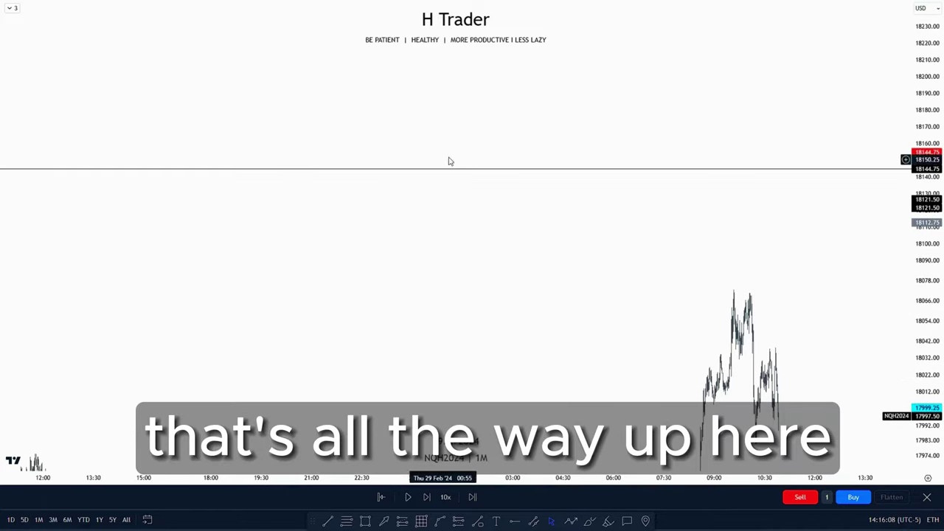
{"action": "scroll", "coordinate": [699, 223], "scroll_direction": "up", "scroll_amount": 10}
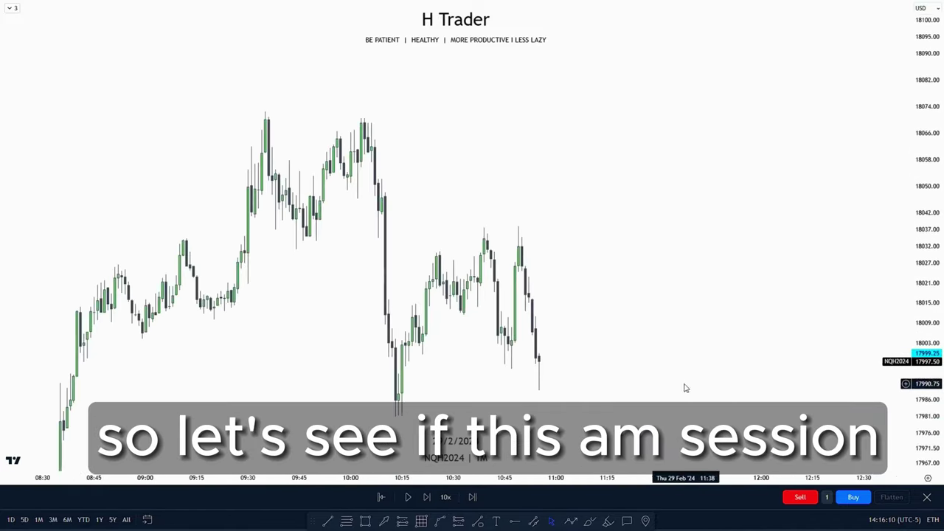
{"action": "left_click_drag", "start_coordinate": [685, 385], "coordinate": [680, 324]}
{"action": "scroll", "coordinate": [680, 288], "scroll_direction": "up", "scroll_amount": 2}
{"action": "left_click", "coordinate": [405, 501]}
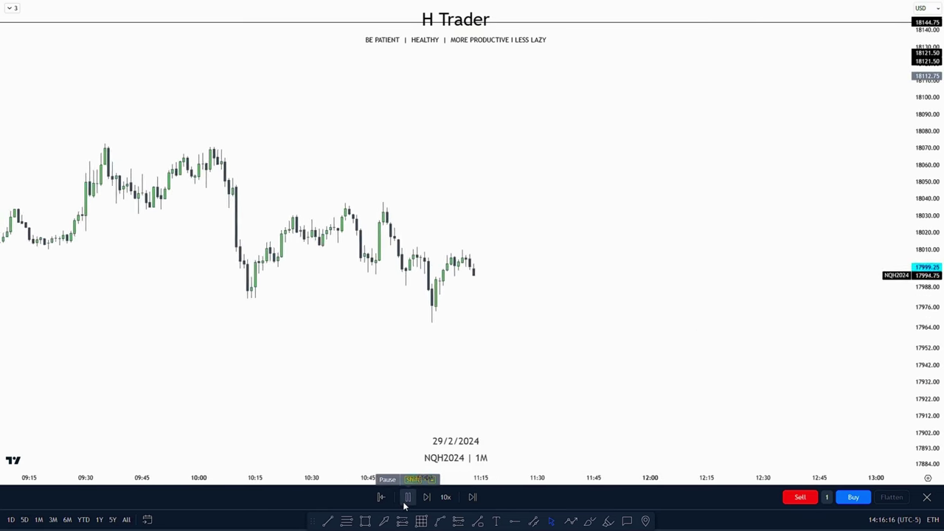
{"action": "left_click", "coordinate": [406, 501]}
Step: Examine the 29 February morning session's 1-minute price action relative to the 18144.75 external liquidity line
{"action": "scroll", "coordinate": [811, 304], "scroll_direction": "down", "scroll_amount": 3}
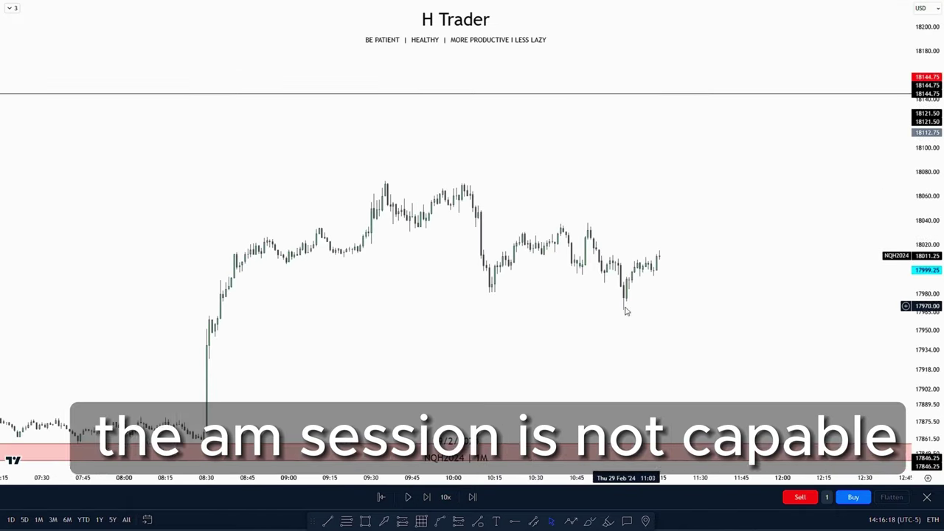
{"action": "left_click_drag", "start_coordinate": [622, 314], "coordinate": [583, 339]}
{"action": "left_click_drag", "start_coordinate": [682, 232], "coordinate": [648, 265]}
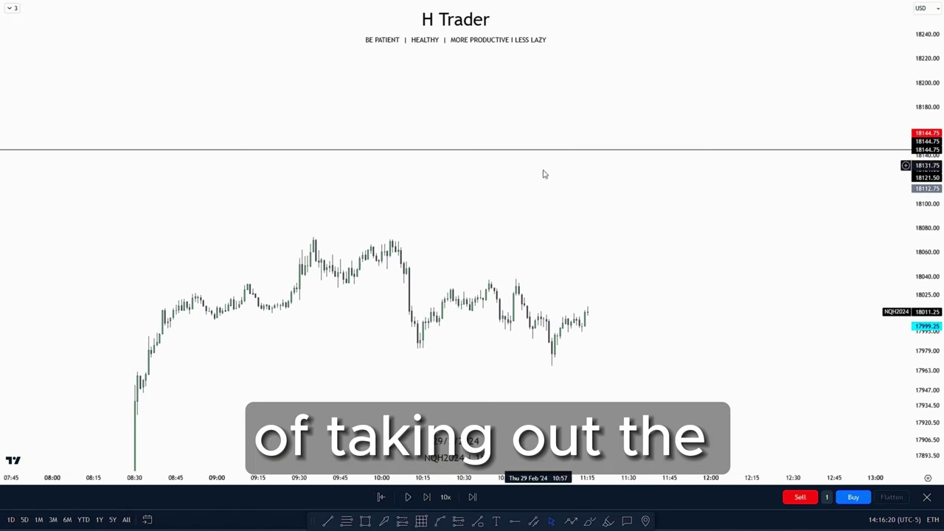
{"action": "left_click_drag", "start_coordinate": [936, 385], "coordinate": [936, 292]}
{"action": "left_click_drag", "start_coordinate": [620, 347], "coordinate": [597, 275]}
{"action": "left_click_drag", "start_coordinate": [931, 336], "coordinate": [930, 262]}
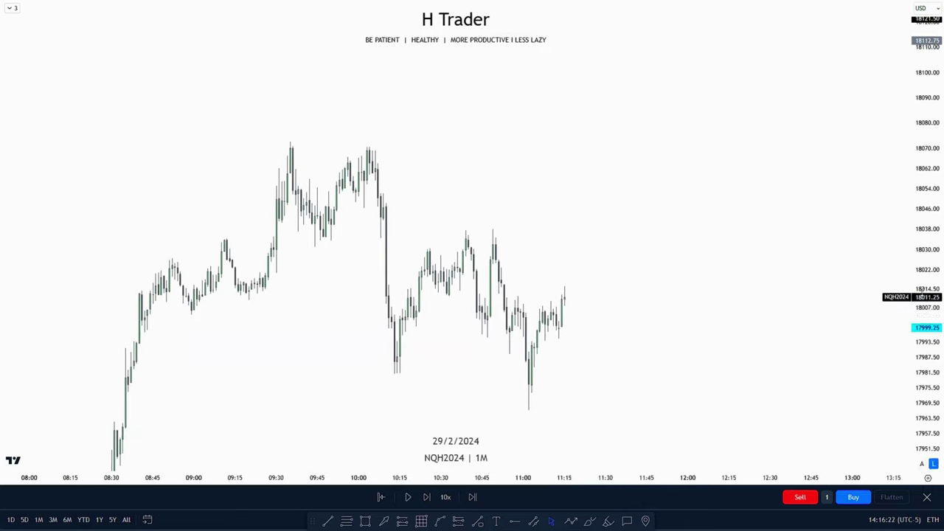
{"action": "left_click_drag", "start_coordinate": [571, 323], "coordinate": [565, 309]}
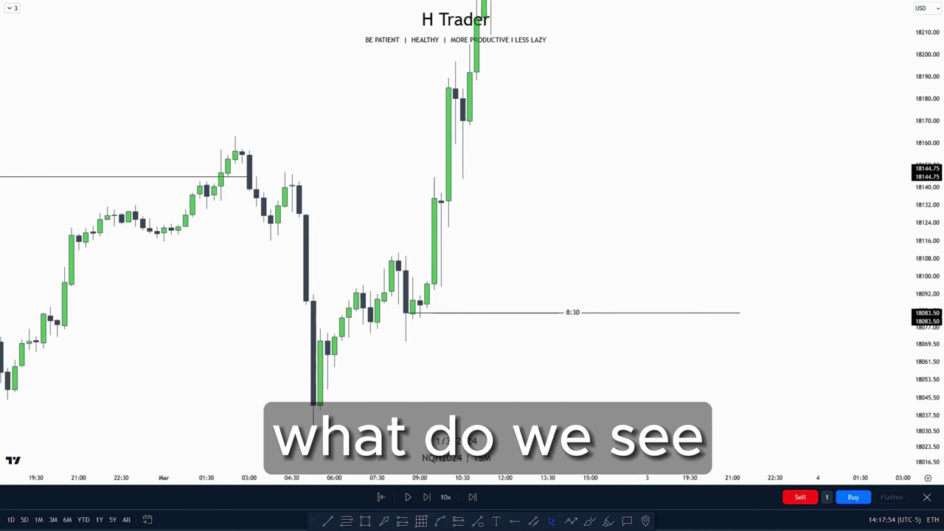
Step: Examine the 1 March 15-minute price action around the 18144.75 SMR line and the 8:30 line at 18083.50
{"action": "left_click_drag", "start_coordinate": [535, 399], "coordinate": [539, 404]}
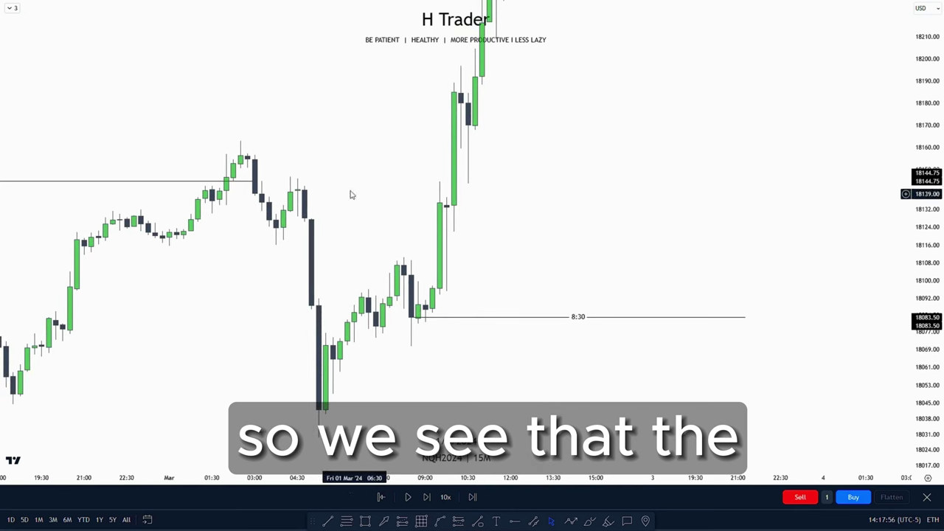
{"action": "left_click_drag", "start_coordinate": [349, 163], "coordinate": [444, 227]}
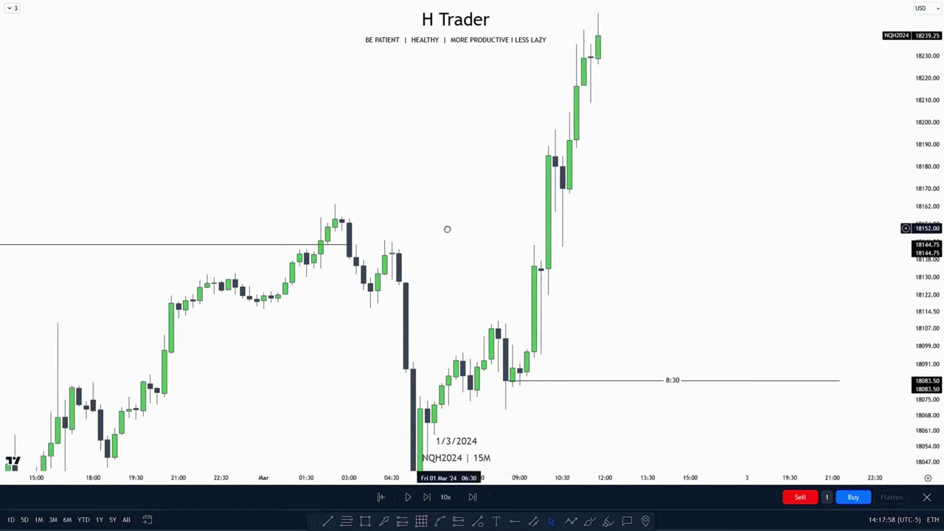
{"action": "scroll", "coordinate": [472, 228], "scroll_direction": "down", "scroll_amount": 14}
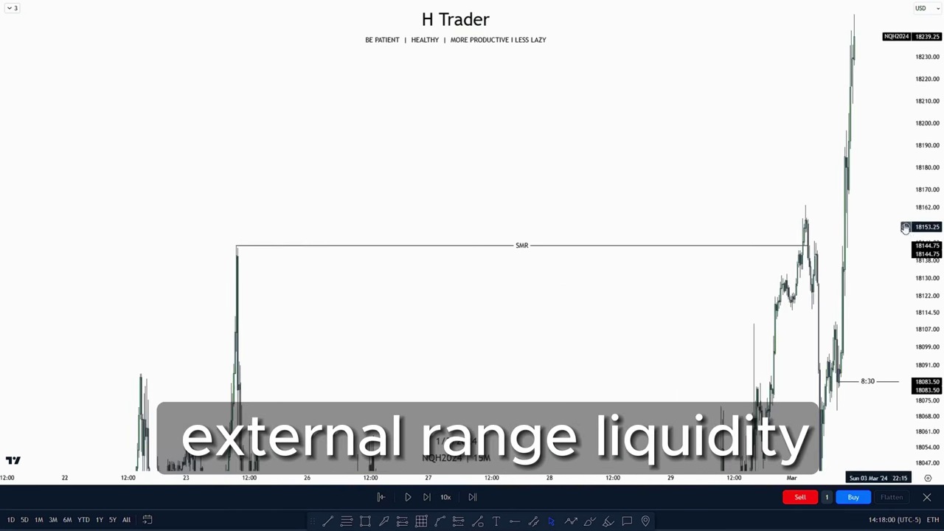
{"action": "scroll", "coordinate": [451, 232], "scroll_direction": "up", "scroll_amount": 5}
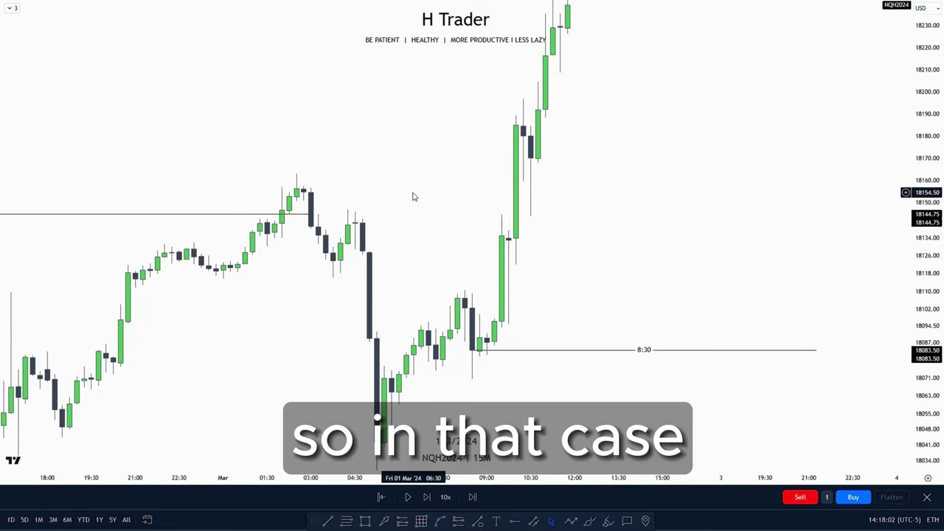
{"action": "left_click_drag", "start_coordinate": [594, 259], "coordinate": [547, 264]}
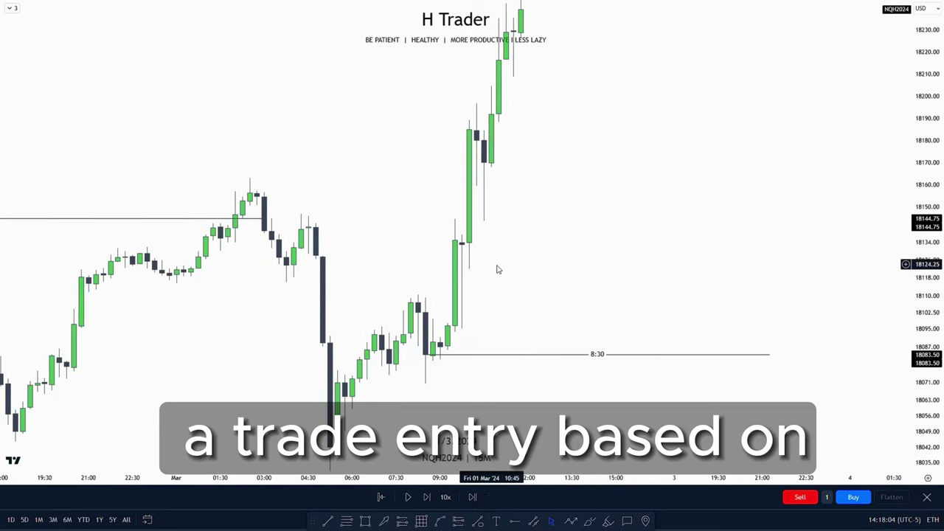
{"action": "left_click_drag", "start_coordinate": [546, 221], "coordinate": [564, 230]}
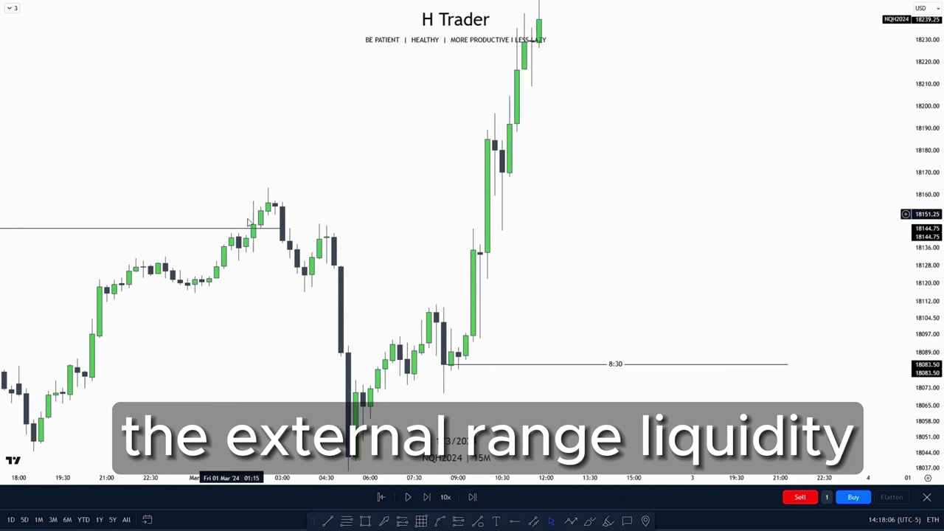